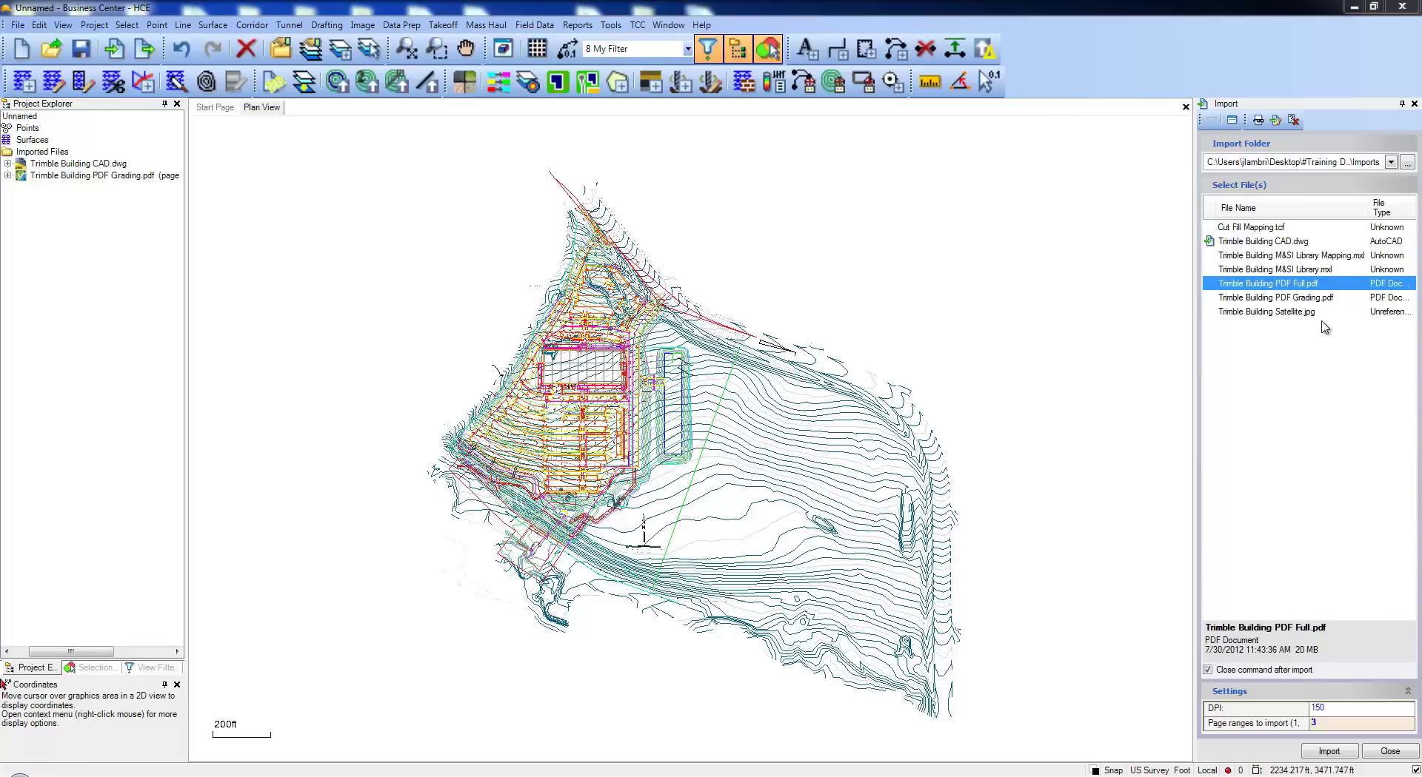
Import pages 3 and 23 of Trimble Building PDF Full.pdf at 150 DPI.
{"action": "left_click", "coordinate": [1324, 724]}
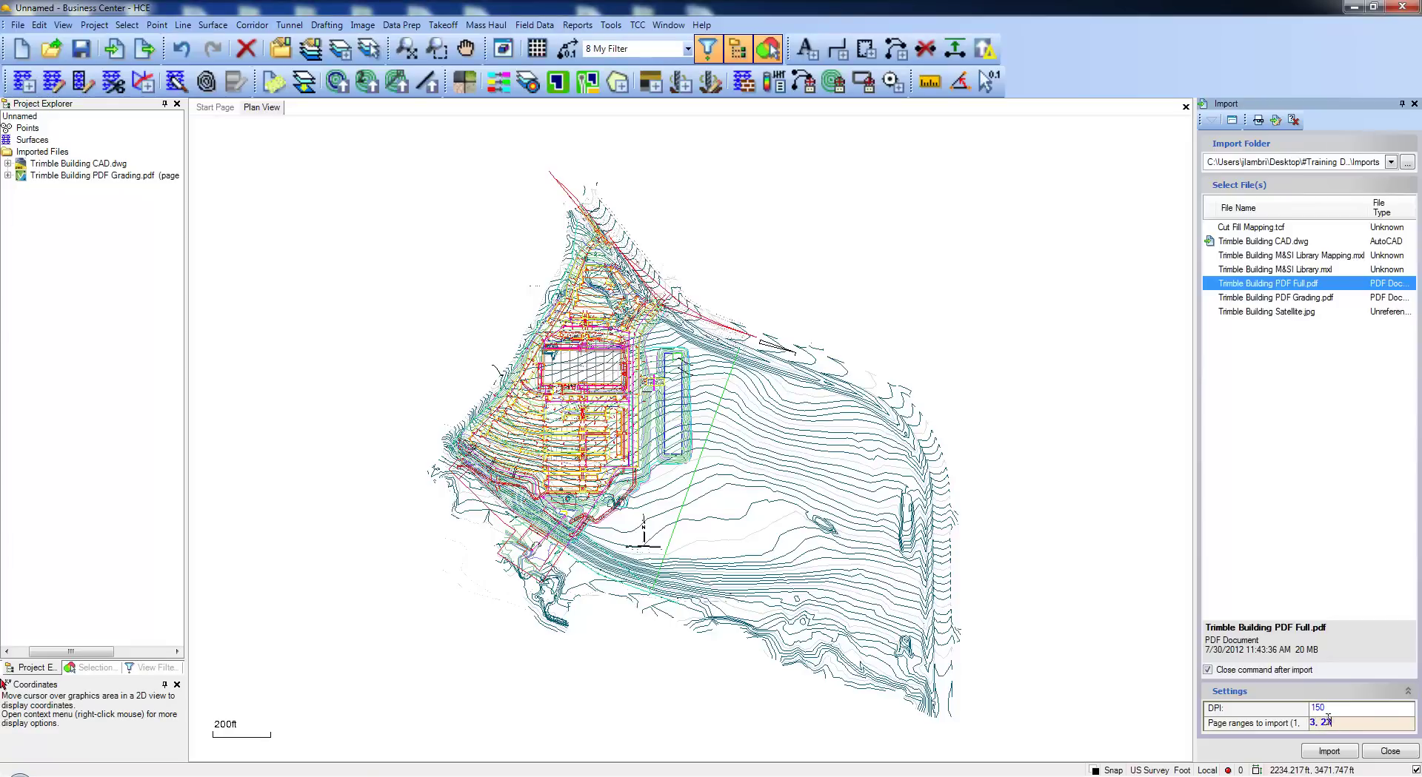
{"action": "left_click", "coordinate": [1323, 728]}
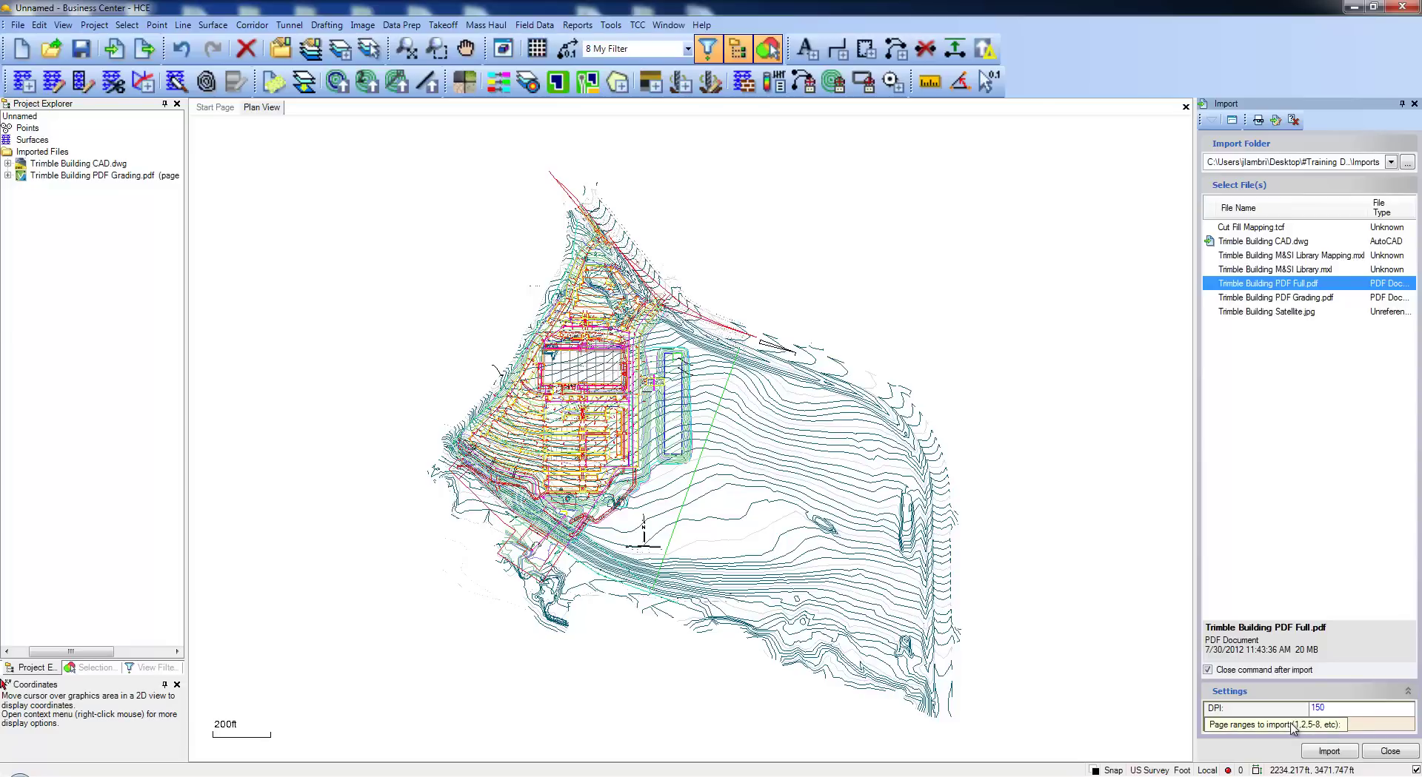
{"action": "left_click", "coordinate": [1344, 711]}
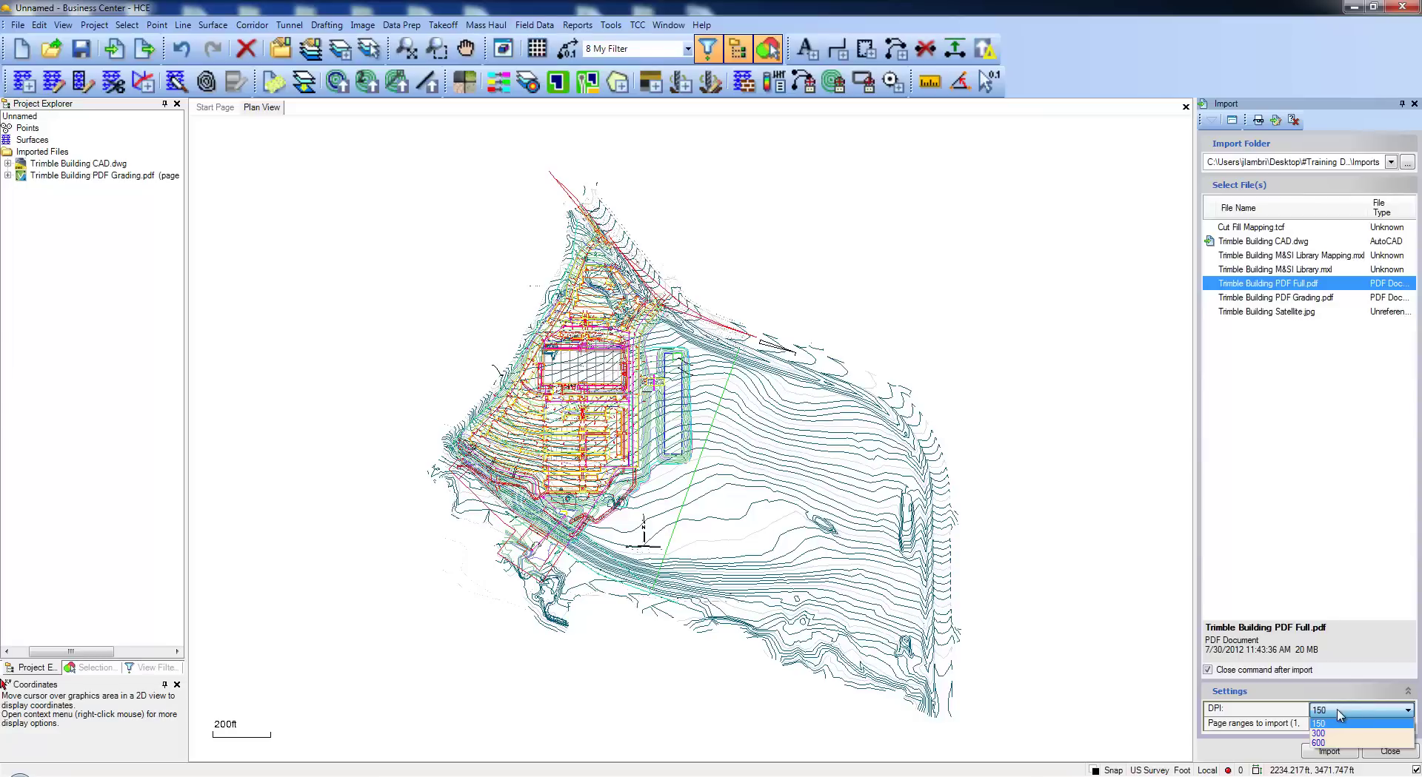
{"action": "left_click", "coordinate": [1334, 715]}
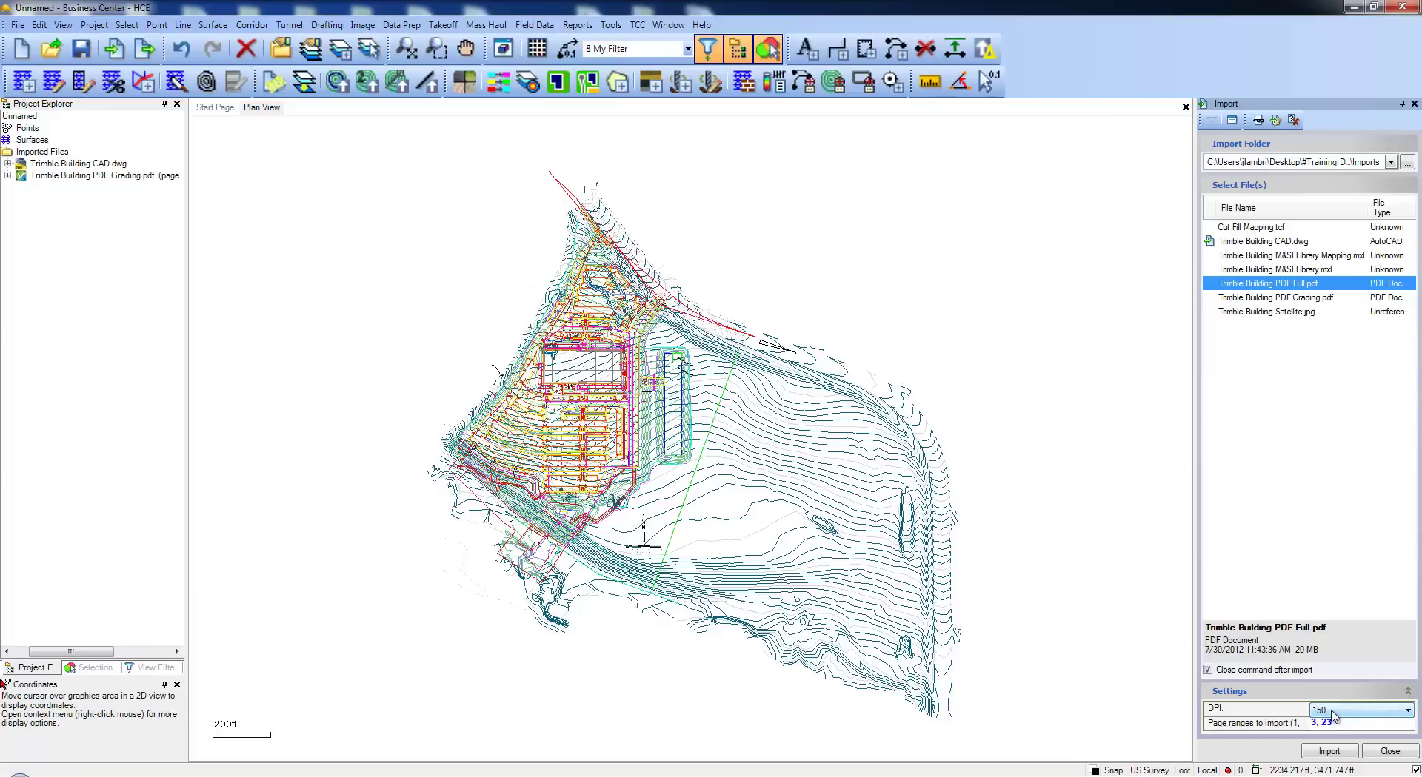
{"action": "left_click", "coordinate": [1332, 715]}
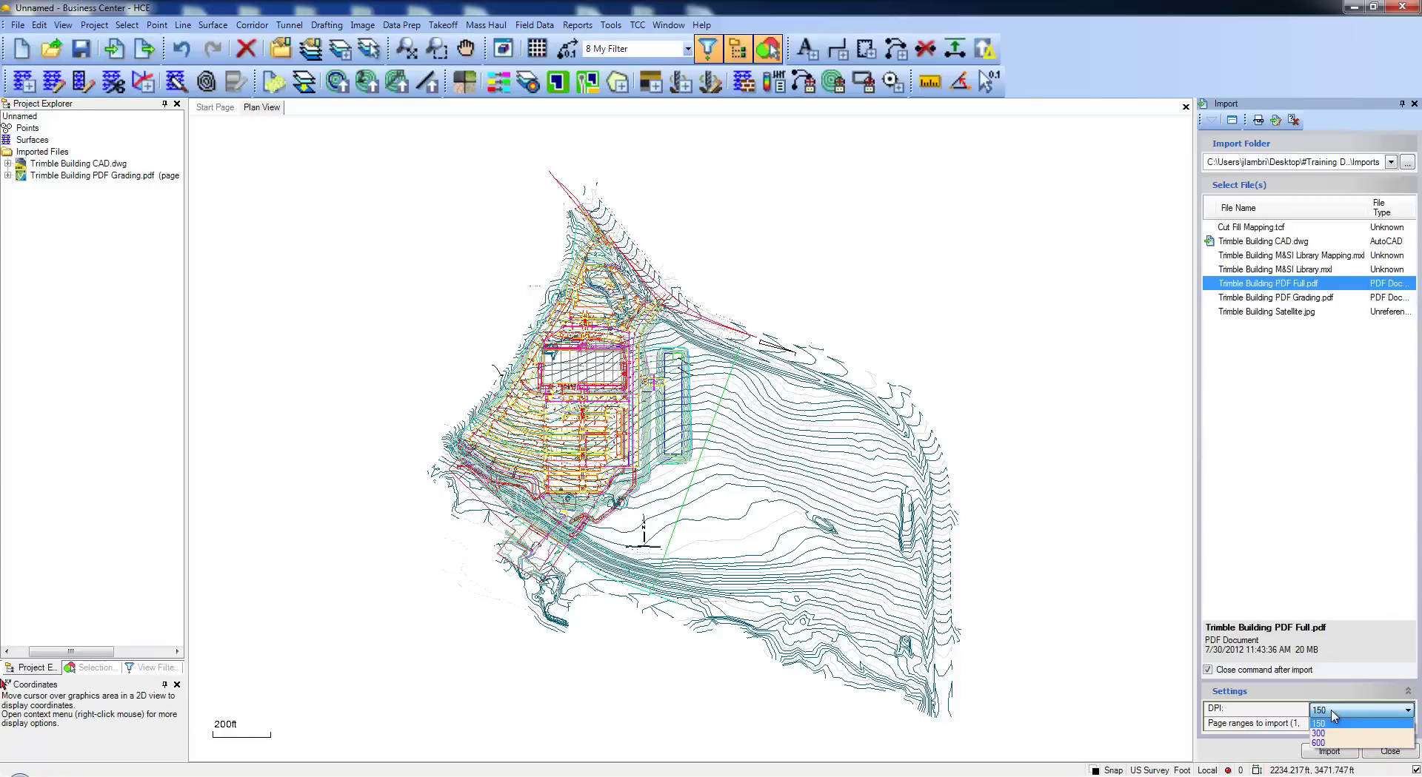
{"action": "left_click", "coordinate": [1333, 716]}
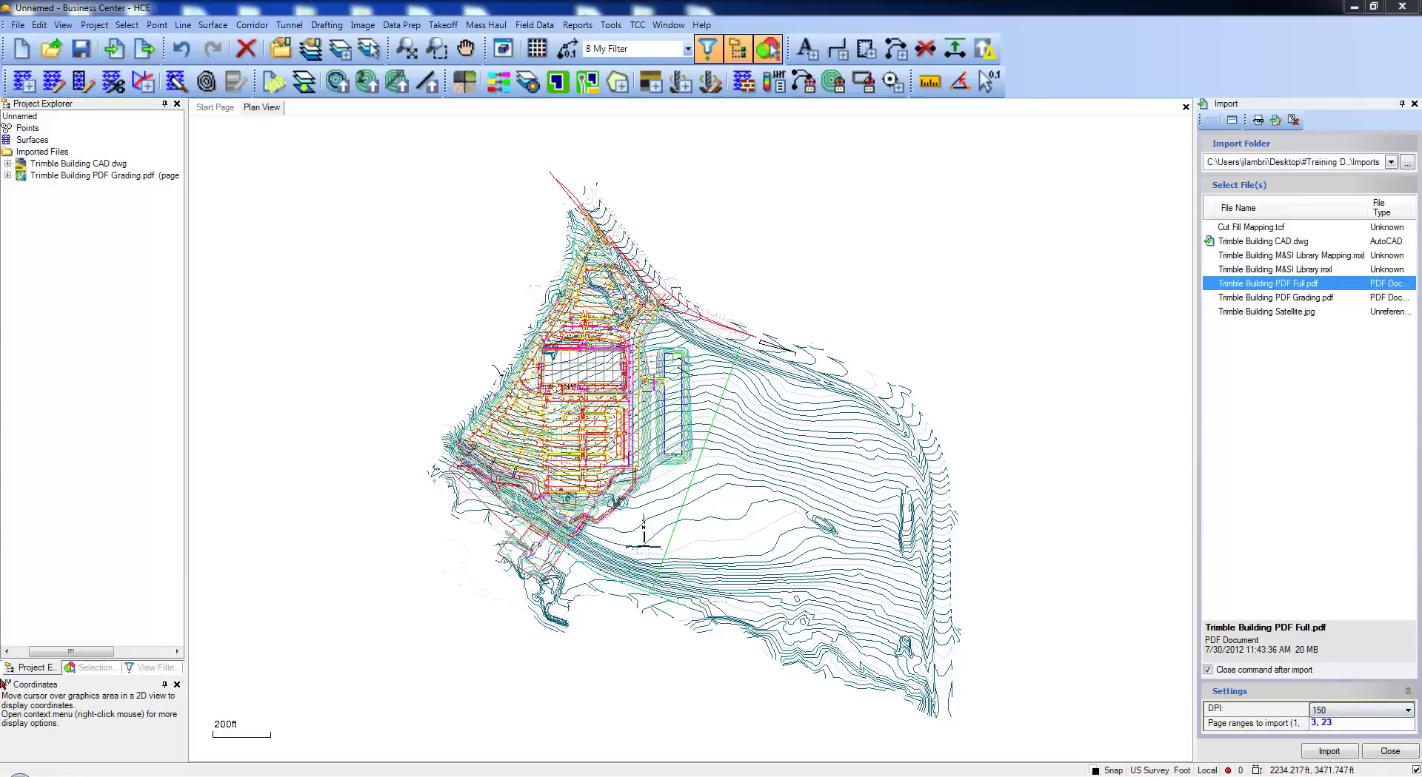
{"action": "left_click", "coordinate": [1329, 750]}
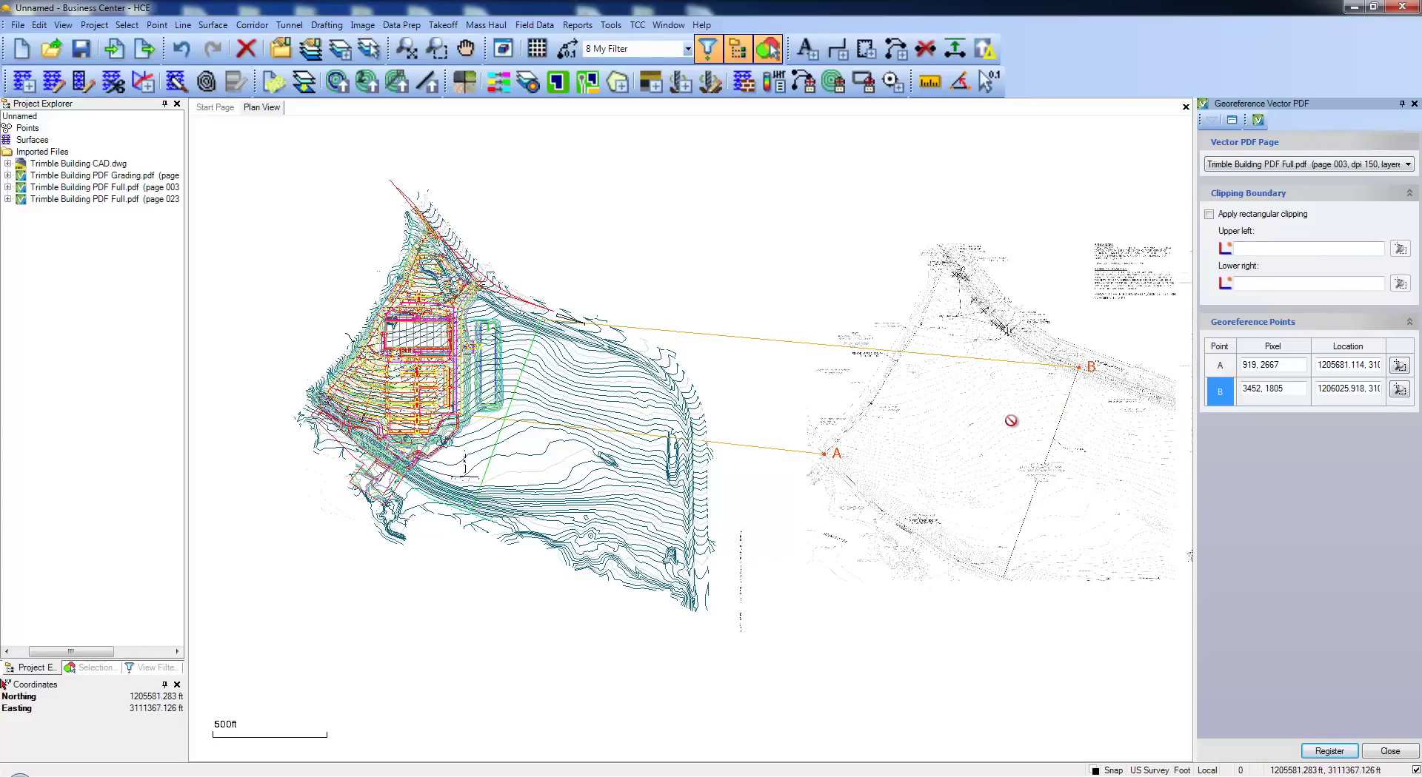
Compare georeference points A and B on PDF page 003 with their matching property corners in the CAD linework.
{"action": "middle_click_drag", "start_coordinate": [1010, 421], "coordinate": [918, 421]}
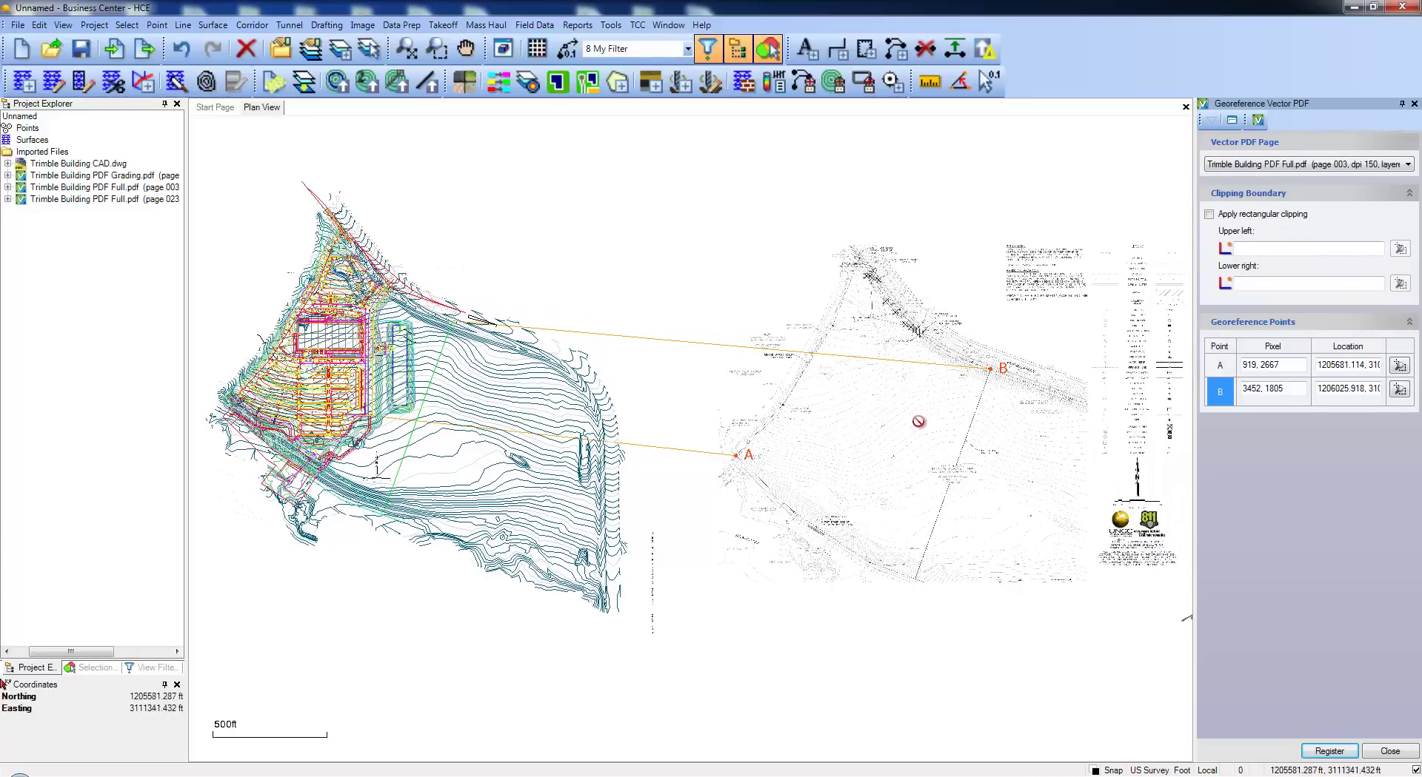
{"action": "scroll", "coordinate": [918, 421], "scroll_direction": "up", "scroll_amount": 4}
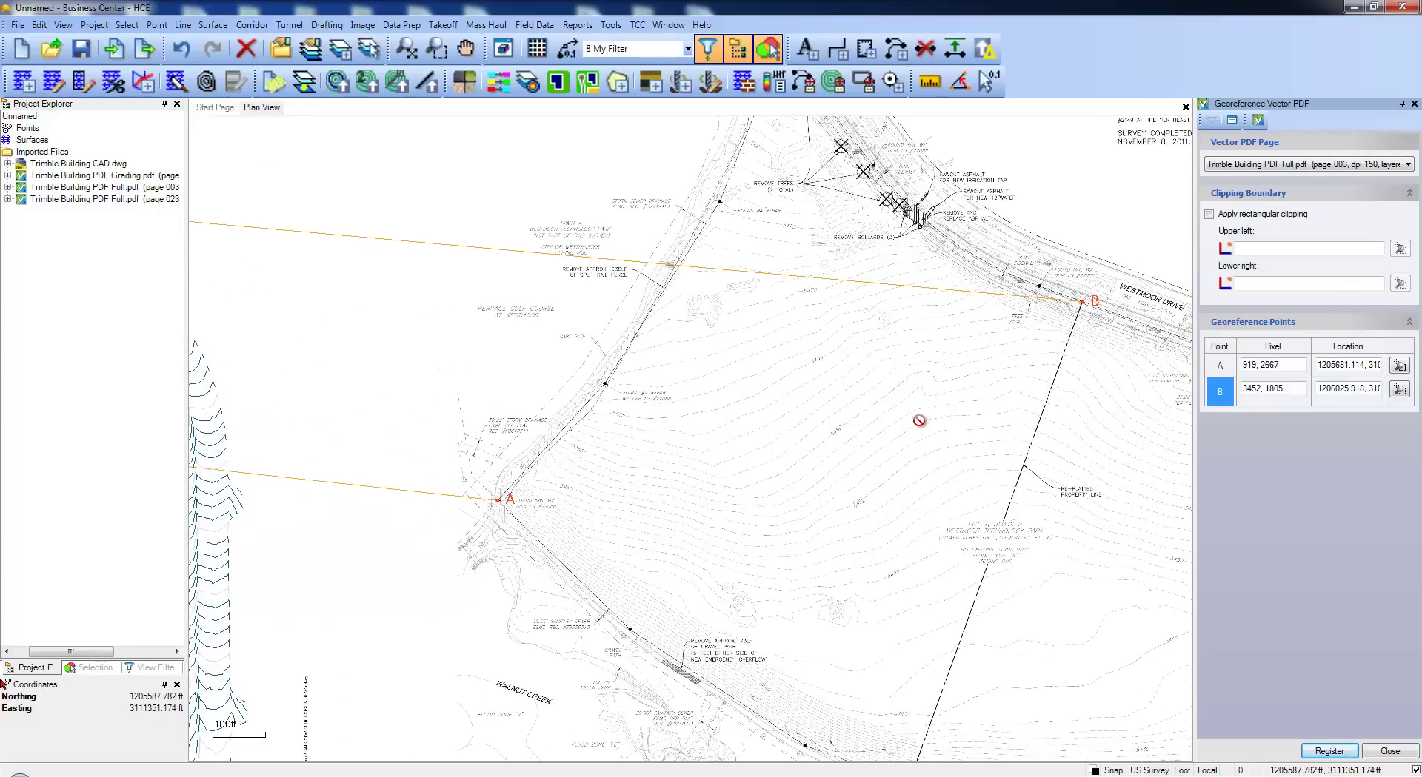
{"action": "scroll", "coordinate": [922, 421], "scroll_direction": "up", "scroll_amount": 1}
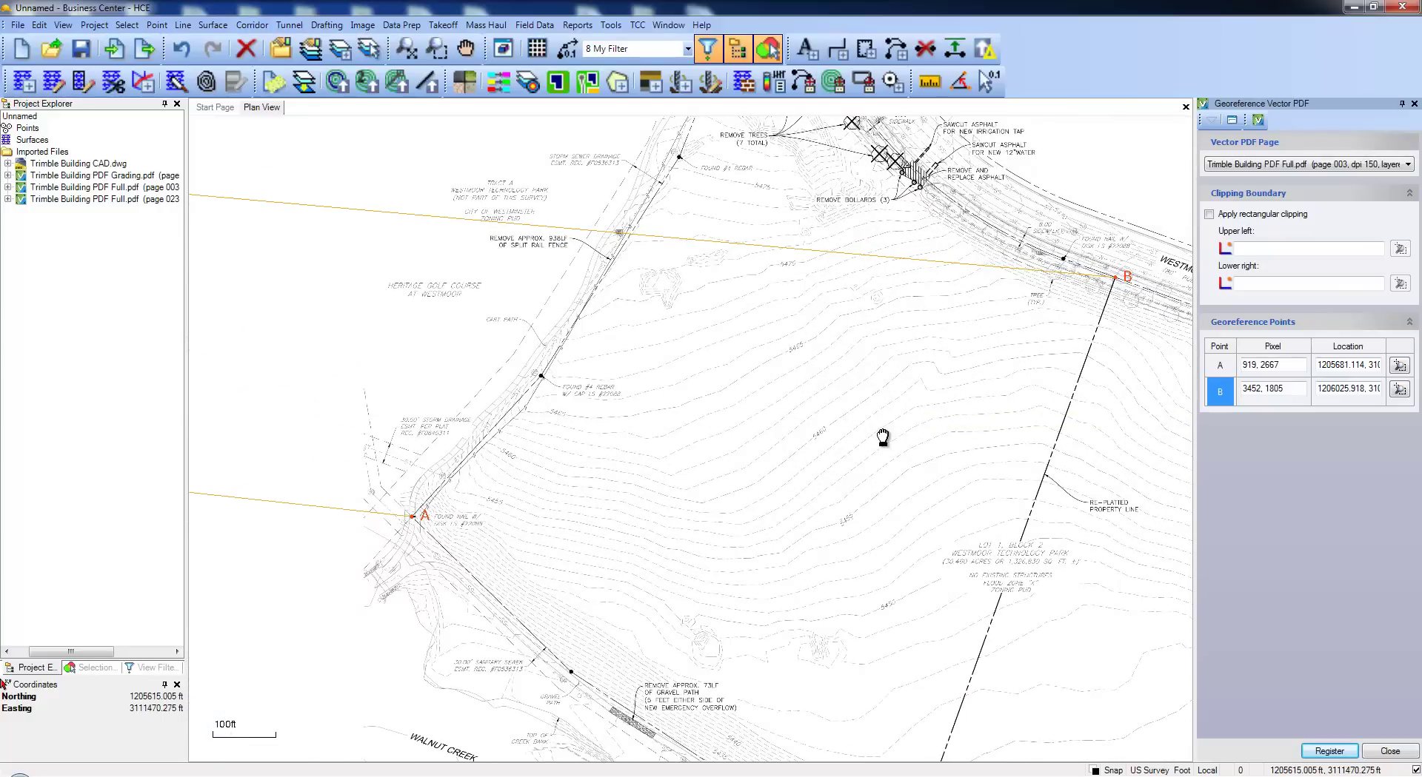
{"action": "middle_click_drag", "start_coordinate": [883, 437], "coordinate": [884, 437]}
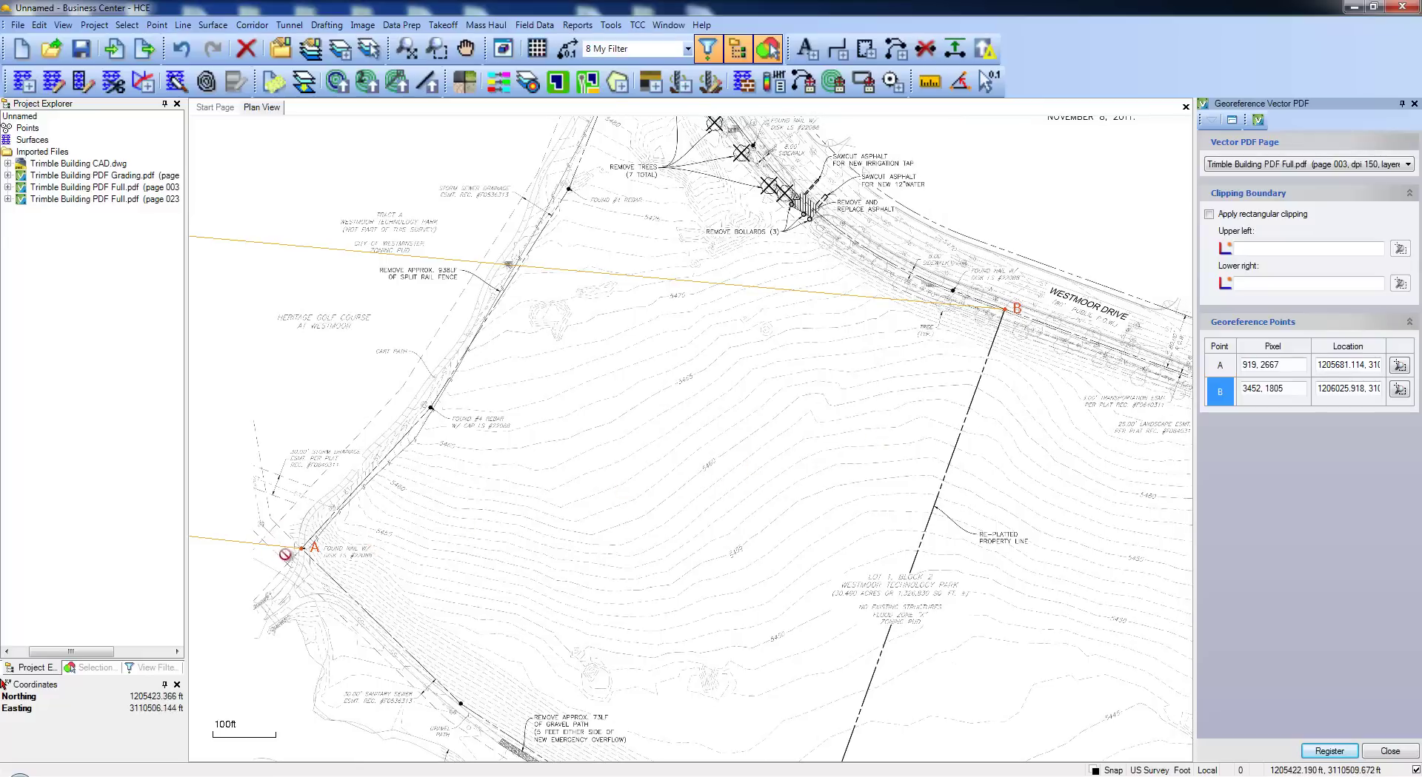
{"action": "scroll", "coordinate": [747, 374], "scroll_direction": "down", "scroll_amount": 5}
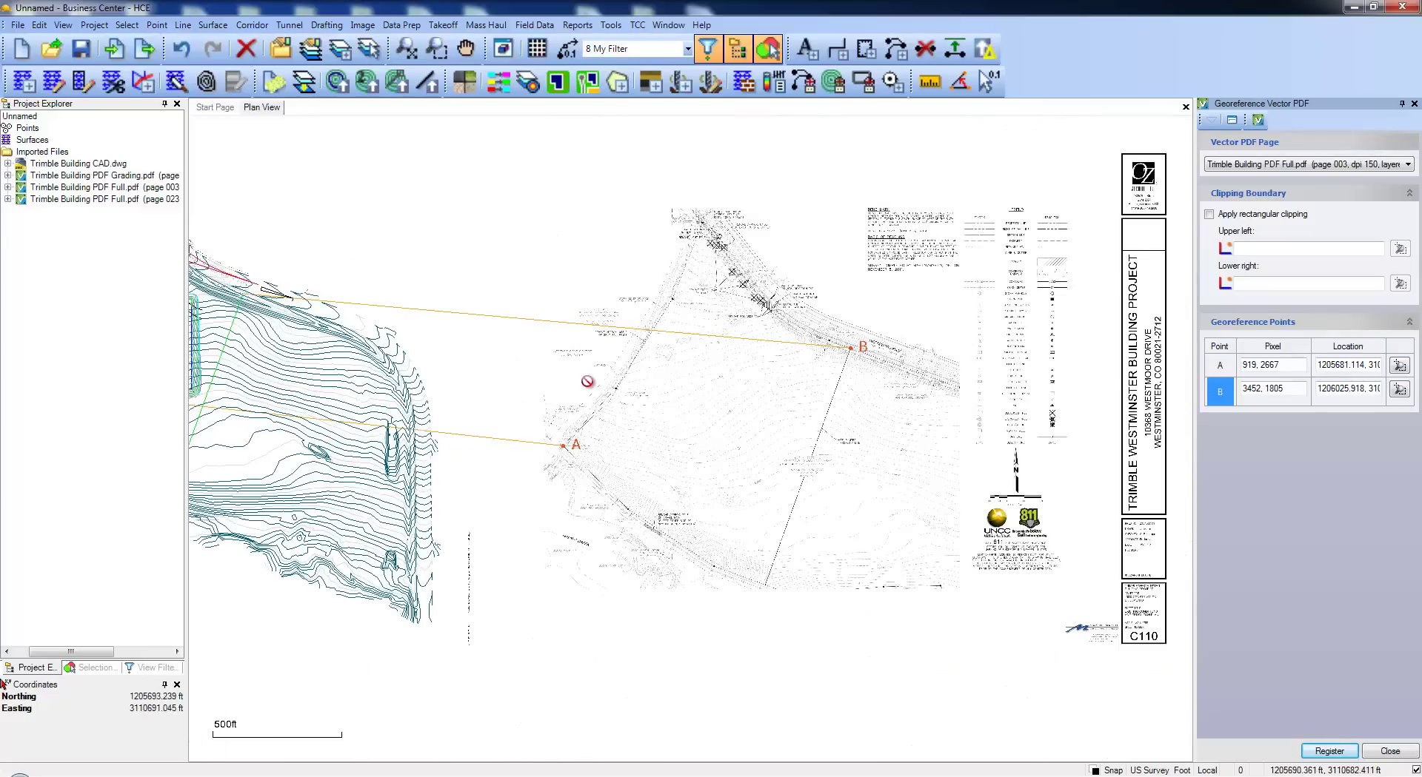
{"action": "middle_click_drag", "start_coordinate": [588, 382], "coordinate": [868, 382]}
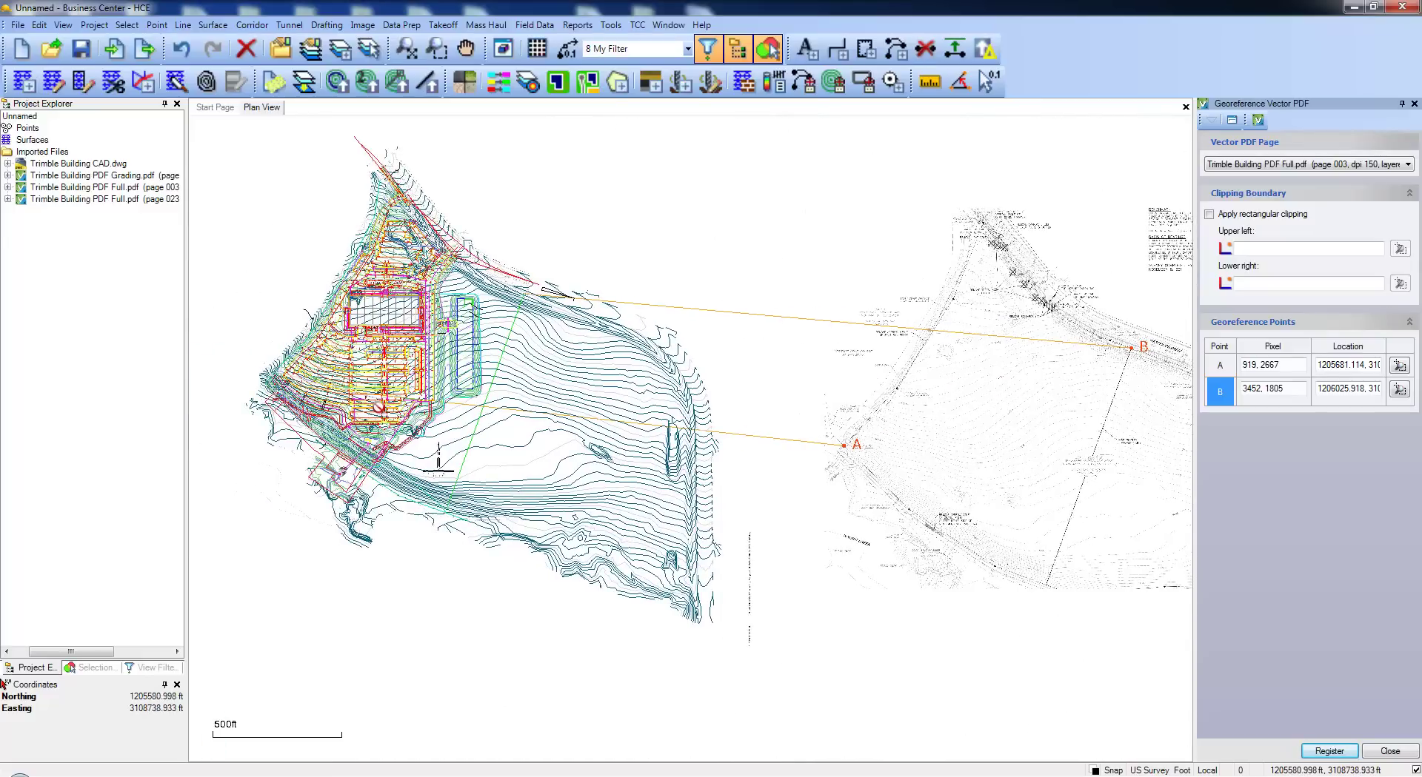
{"action": "scroll", "coordinate": [467, 311], "scroll_direction": "up", "scroll_amount": 4}
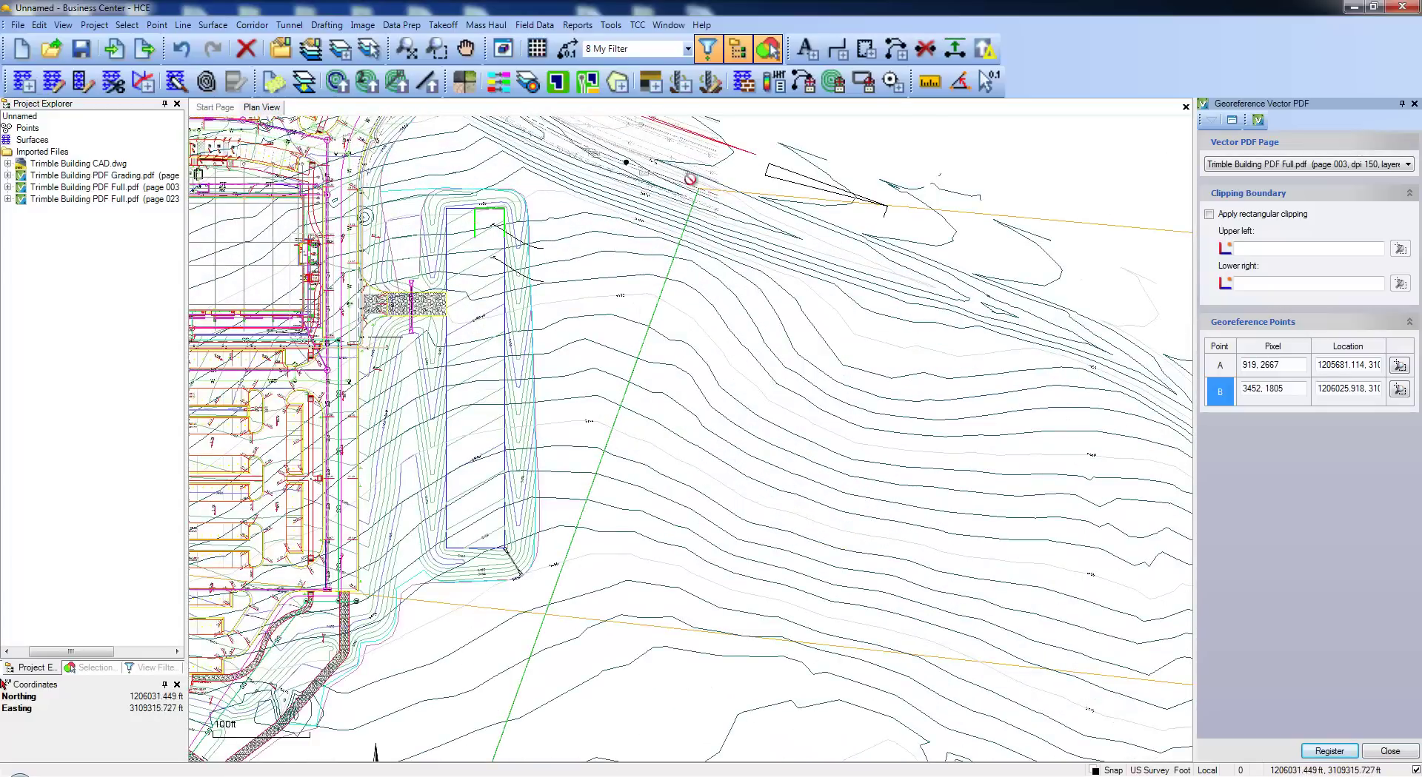
{"action": "scroll", "coordinate": [690, 218], "scroll_direction": "up", "scroll_amount": 1}
{"action": "middle_click_drag", "start_coordinate": [713, 311], "coordinate": [718, 398]}
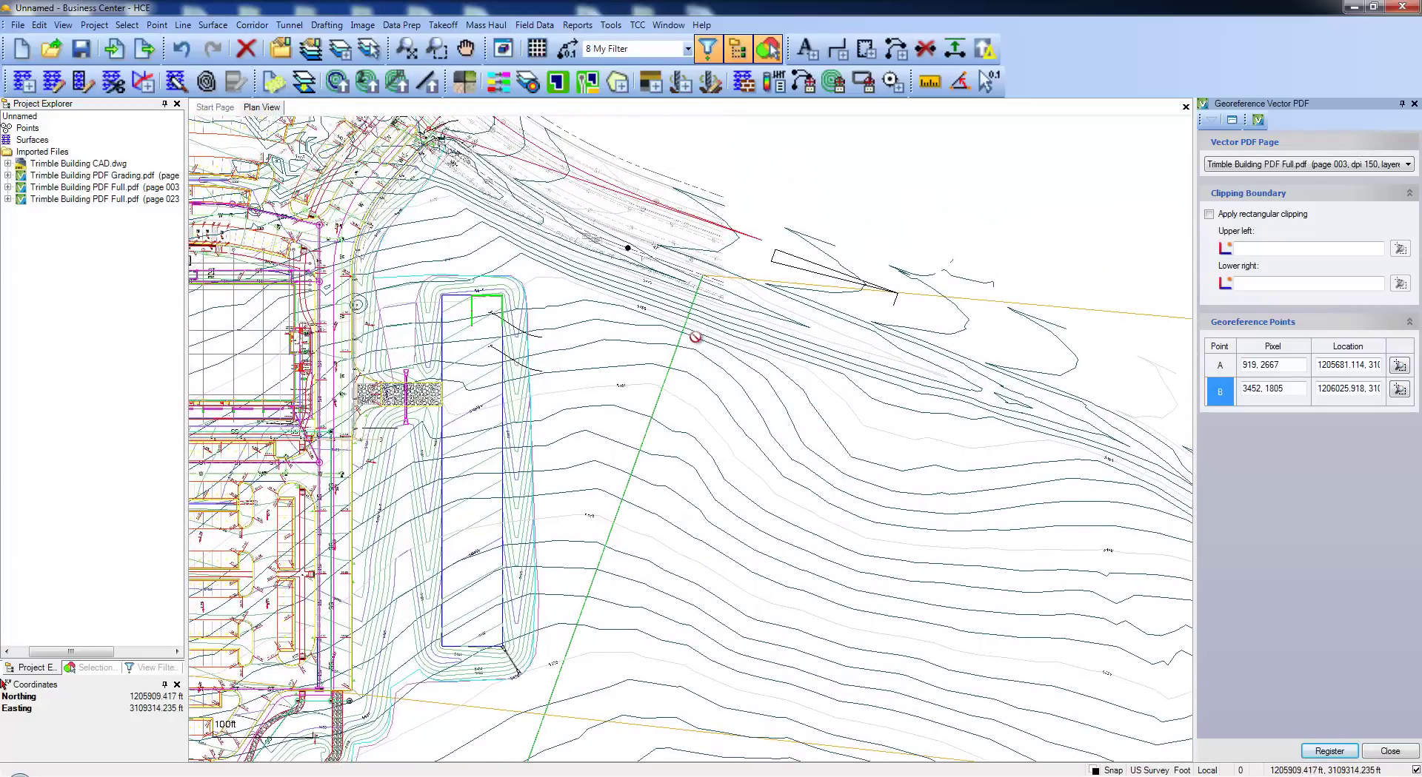
{"action": "scroll", "coordinate": [699, 292], "scroll_direction": "up", "scroll_amount": 2}
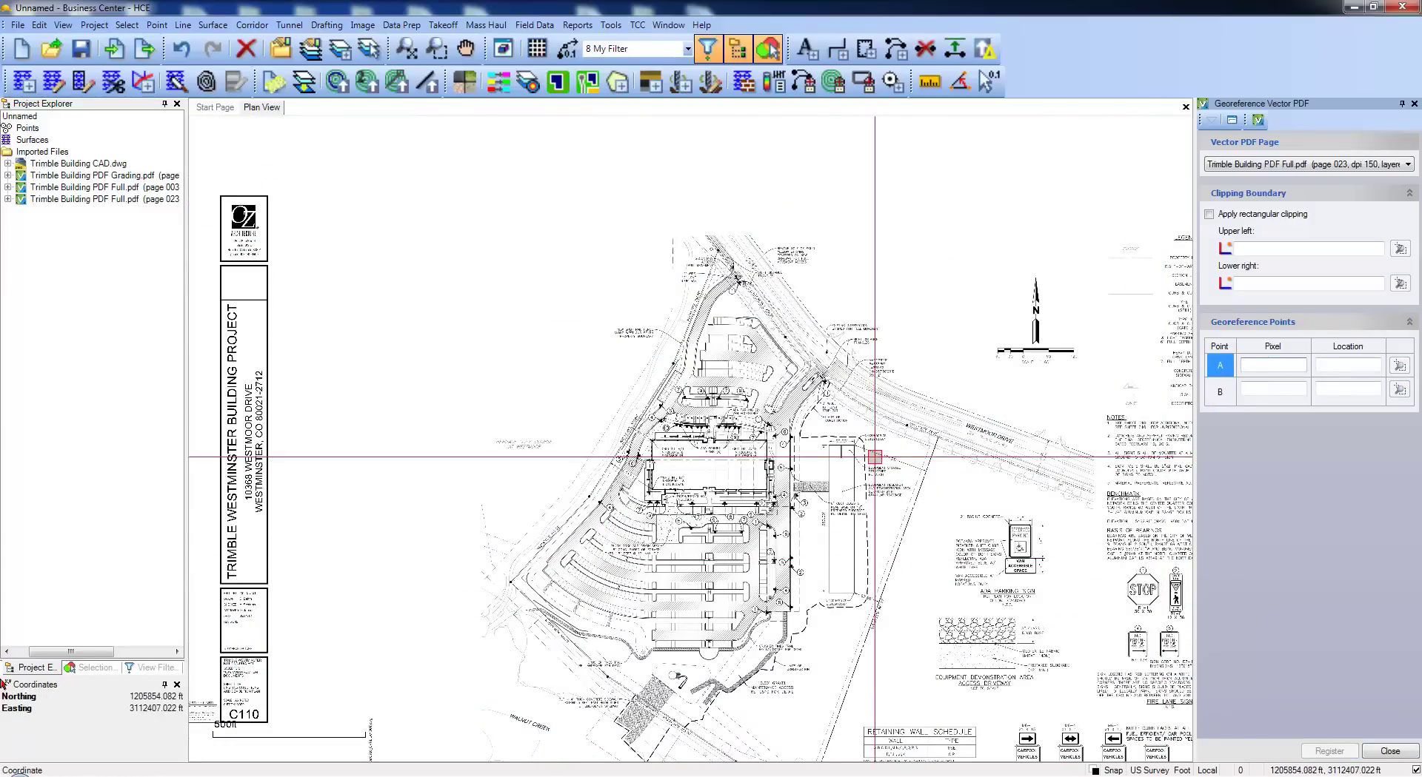
Locate the northwest corner of the northern parking area on PDF page 023 as a candidate for georeference point A.
{"action": "scroll", "coordinate": [725, 340], "scroll_direction": "up", "scroll_amount": 10}
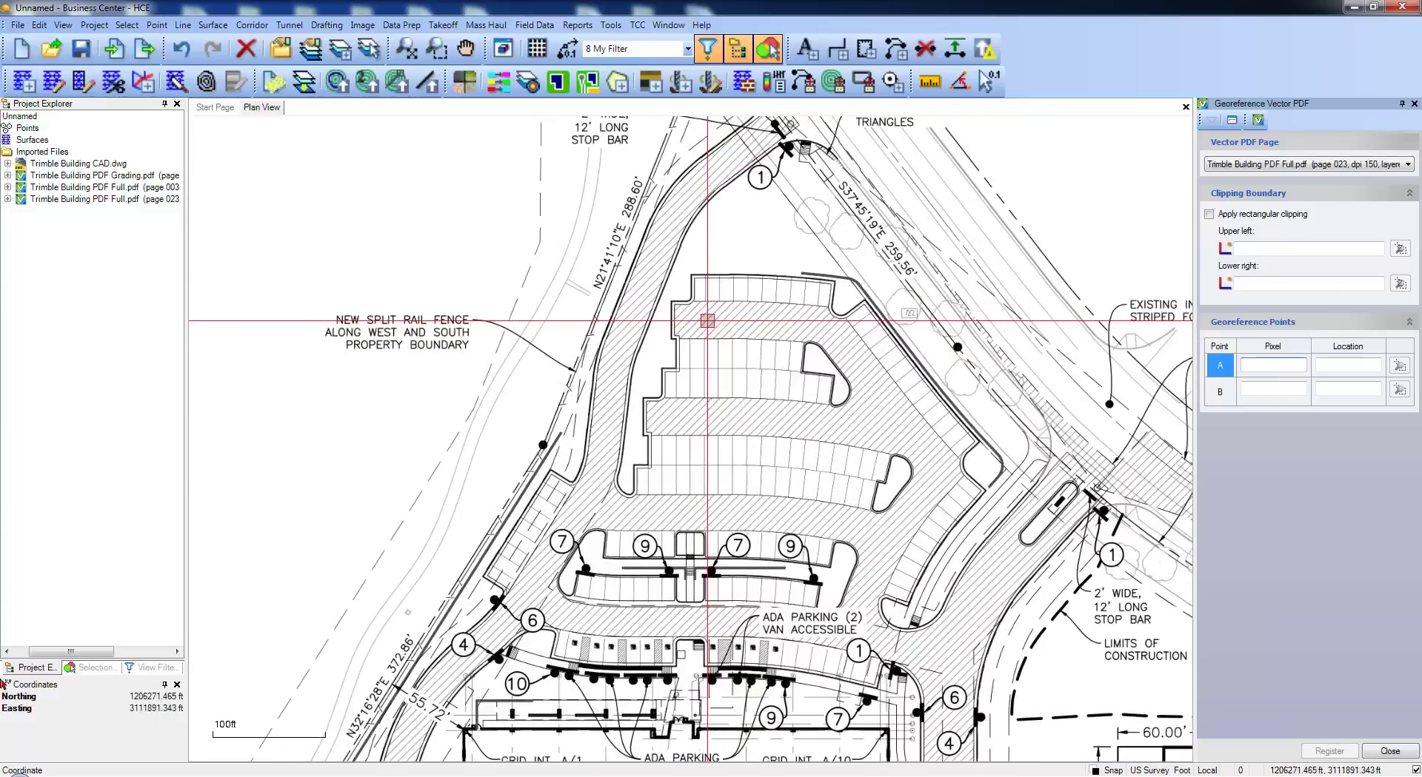
{"action": "scroll", "coordinate": [700, 312], "scroll_direction": "up", "scroll_amount": 1}
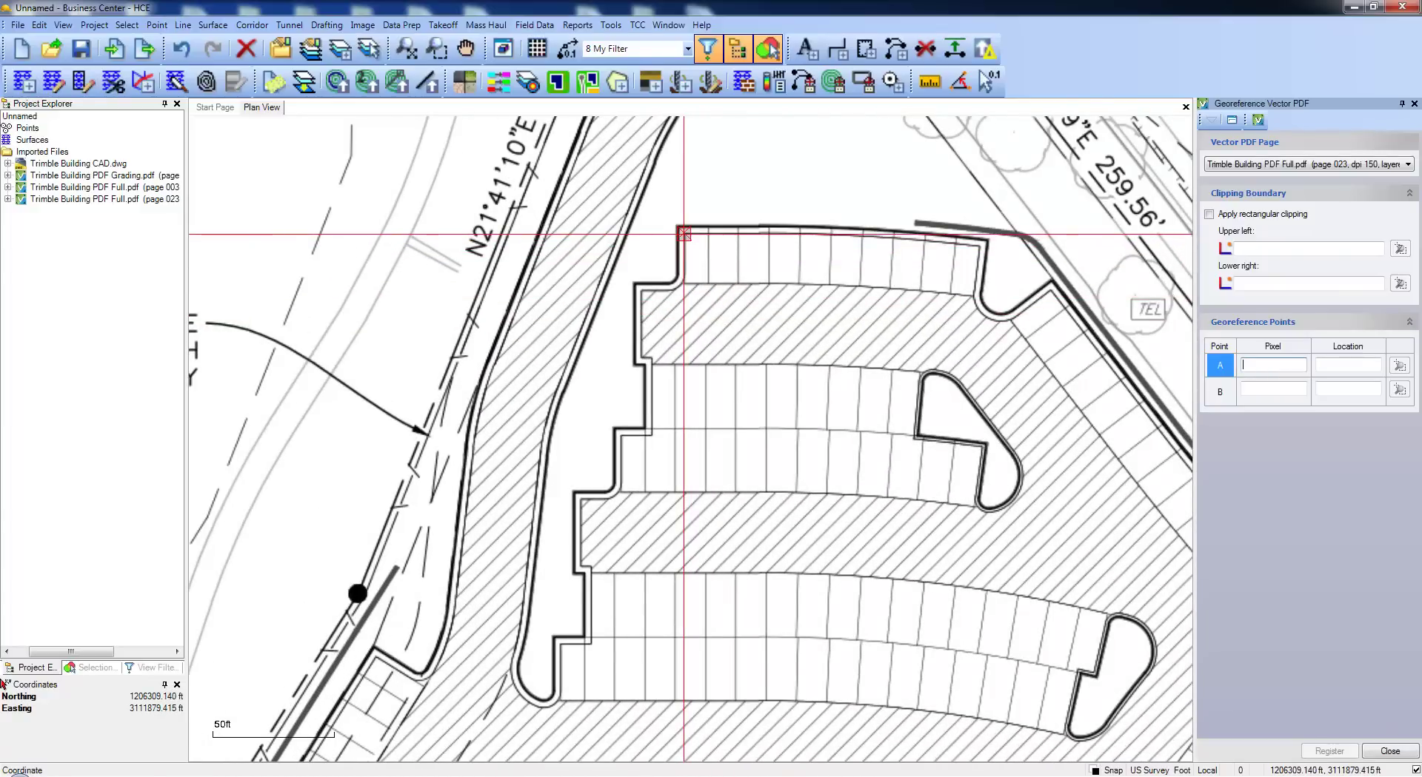
{"action": "scroll", "coordinate": [683, 234], "scroll_direction": "up", "scroll_amount": 1}
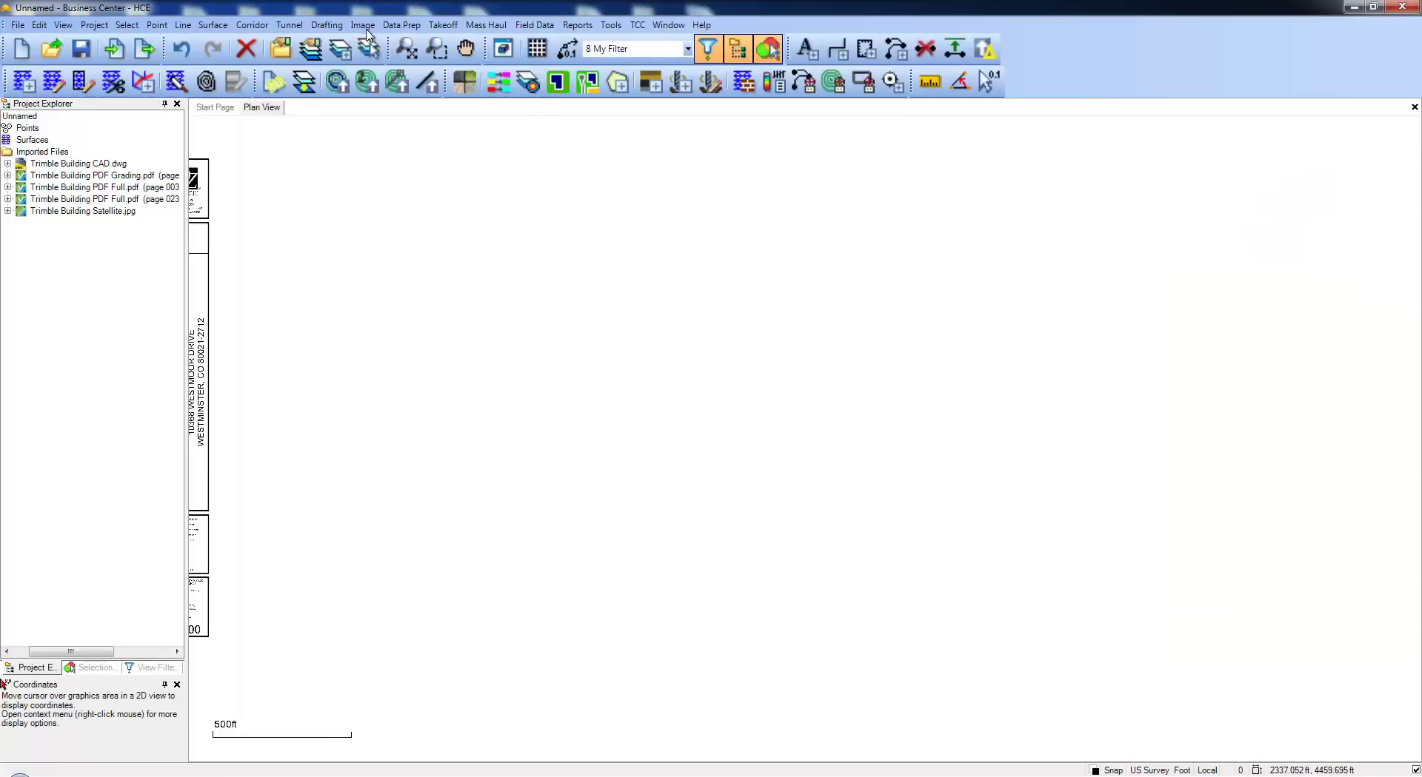
Choose Trimble Building Satellite.jpg as the image for the Georeference Image command.
{"action": "left_click", "coordinate": [363, 25]}
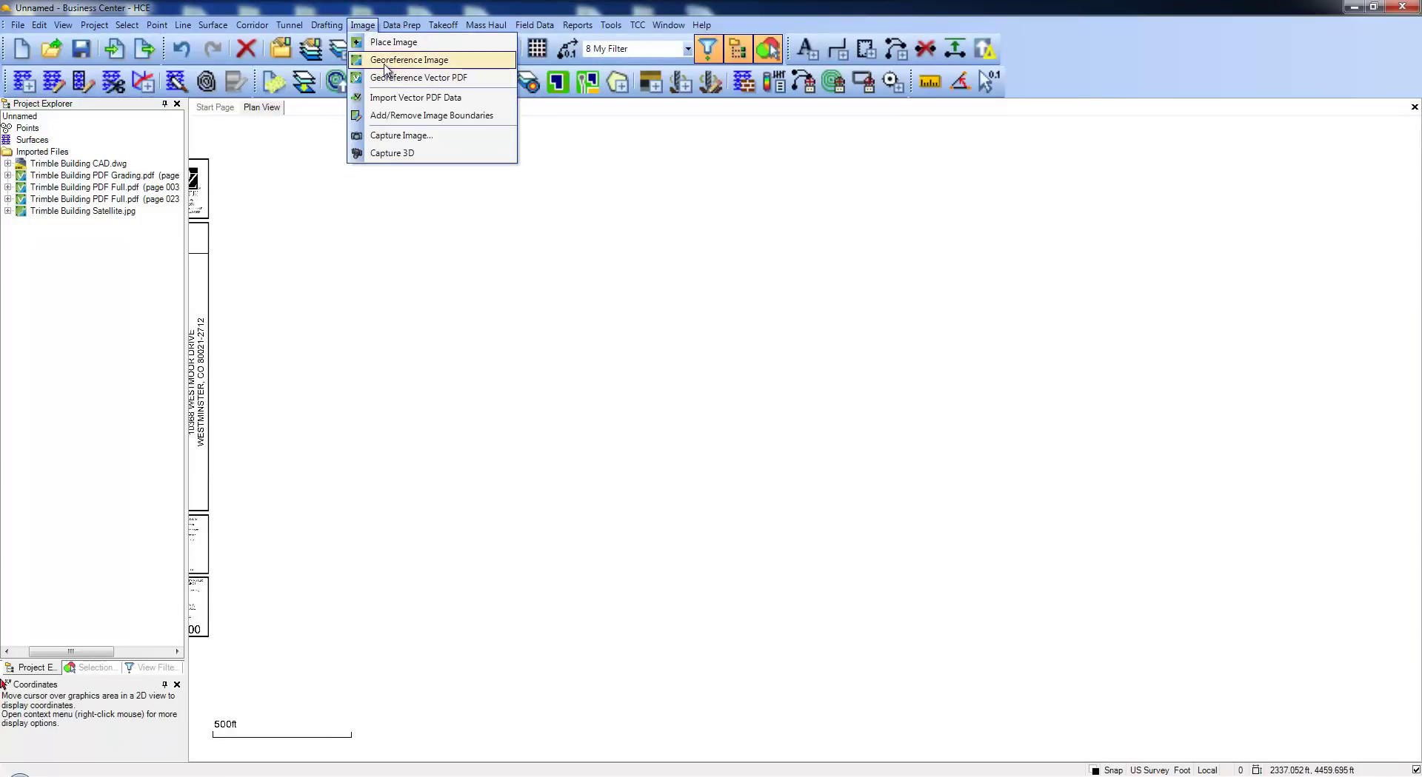
{"action": "left_click", "coordinate": [474, 63]}
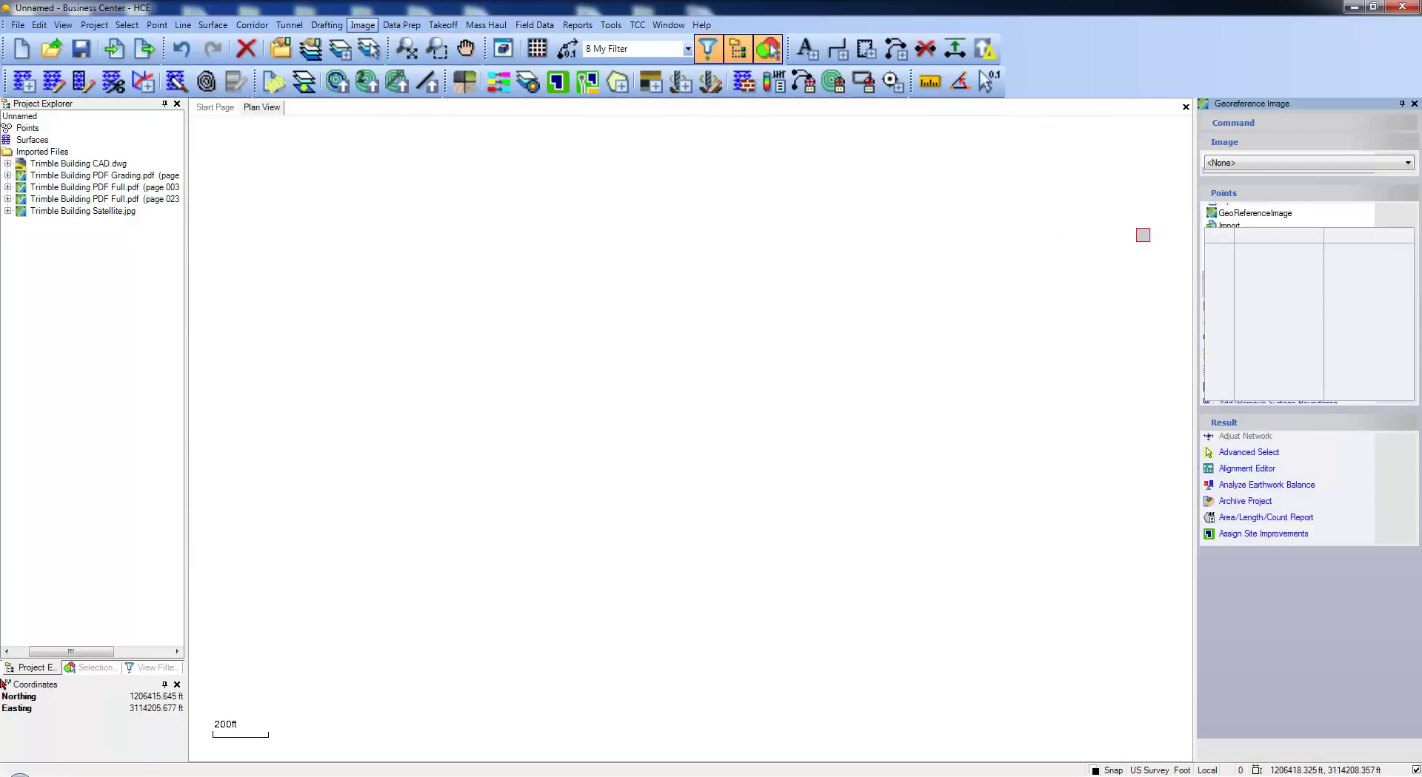
{"action": "left_click", "coordinate": [1251, 163]}
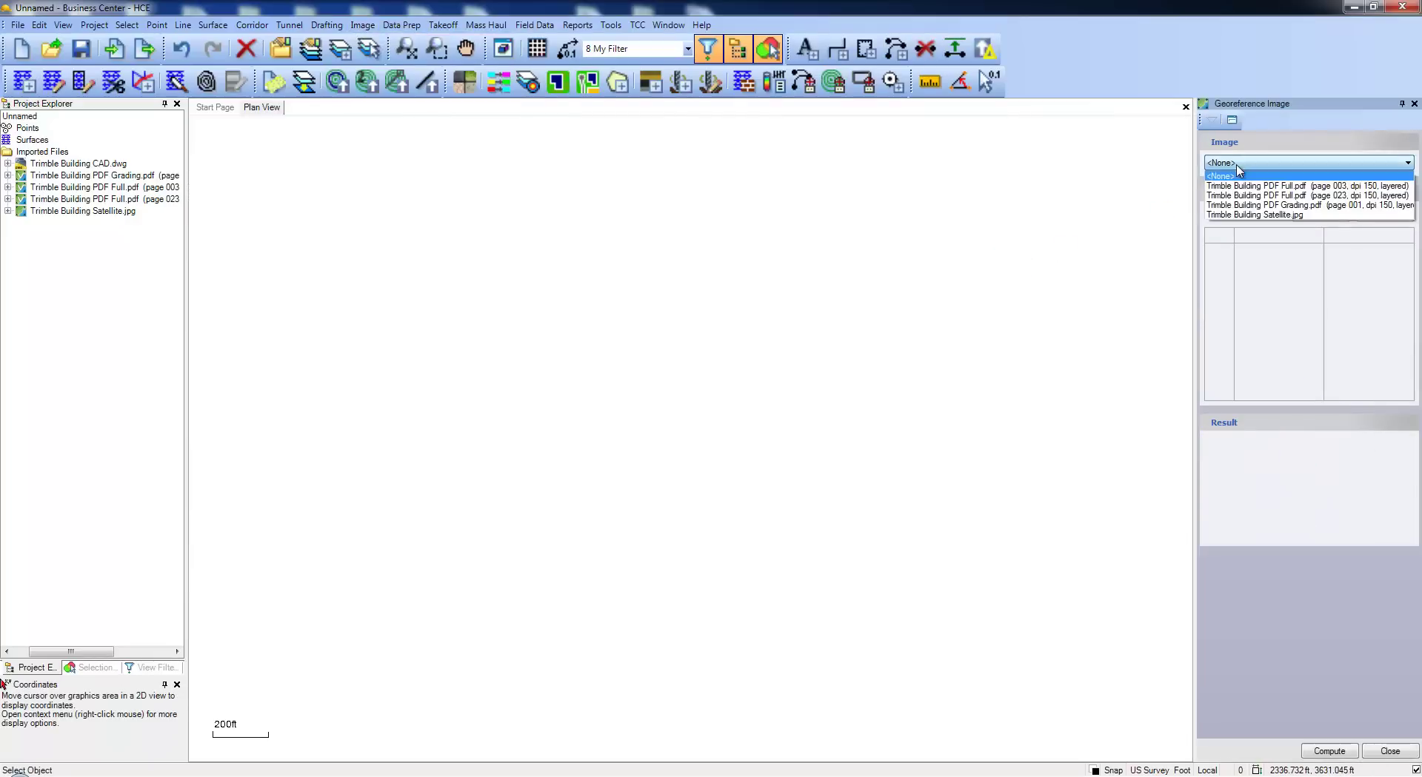
{"action": "left_click", "coordinate": [1242, 215]}
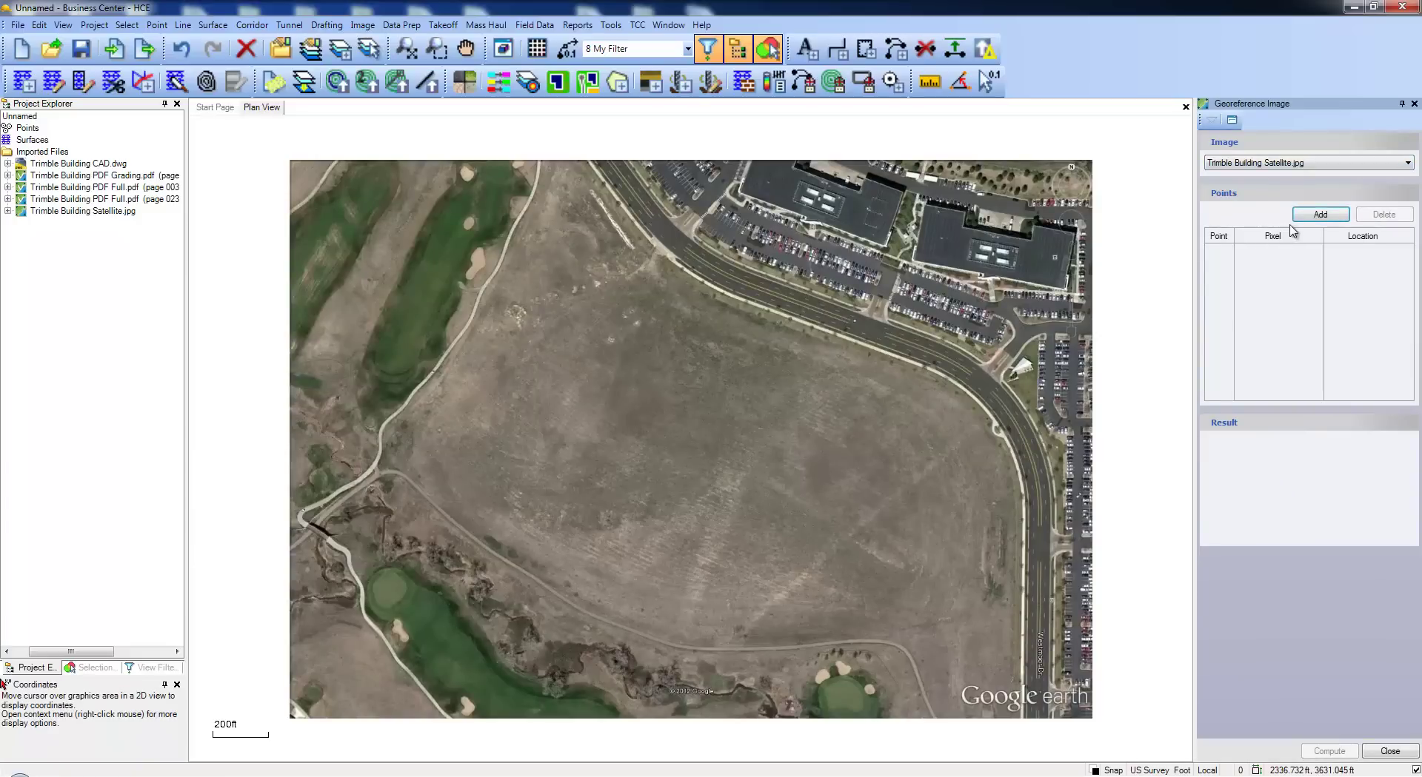
Add georeference point A and set its pixel position at the satellite image's western path junction, about 171.7, 593.4.
{"action": "left_click", "coordinate": [1319, 215]}
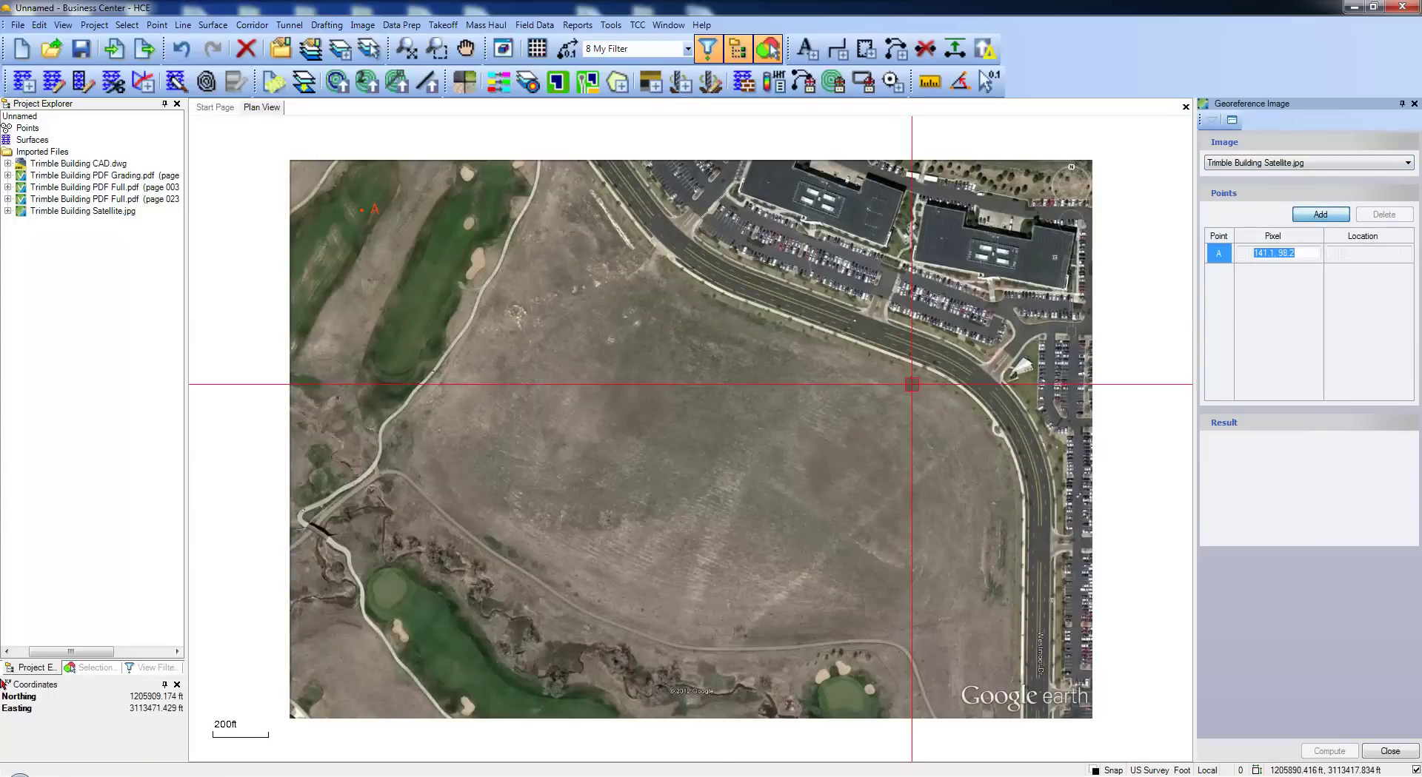
{"action": "middle_click_drag", "start_coordinate": [704, 400], "coordinate": [922, 360]}
{"action": "scroll", "coordinate": [768, 394], "scroll_direction": "down", "scroll_amount": 1}
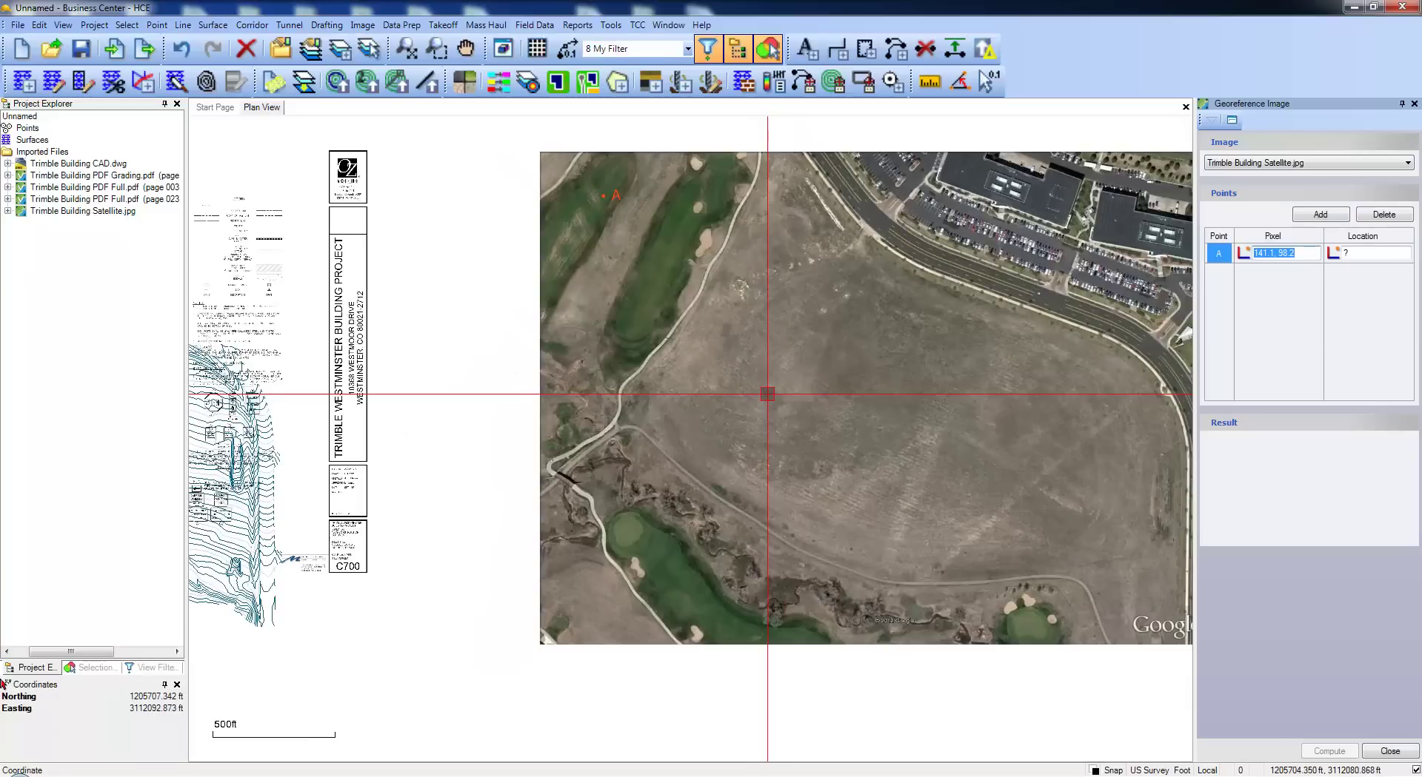
{"action": "scroll", "coordinate": [676, 429], "scroll_direction": "up", "scroll_amount": 4}
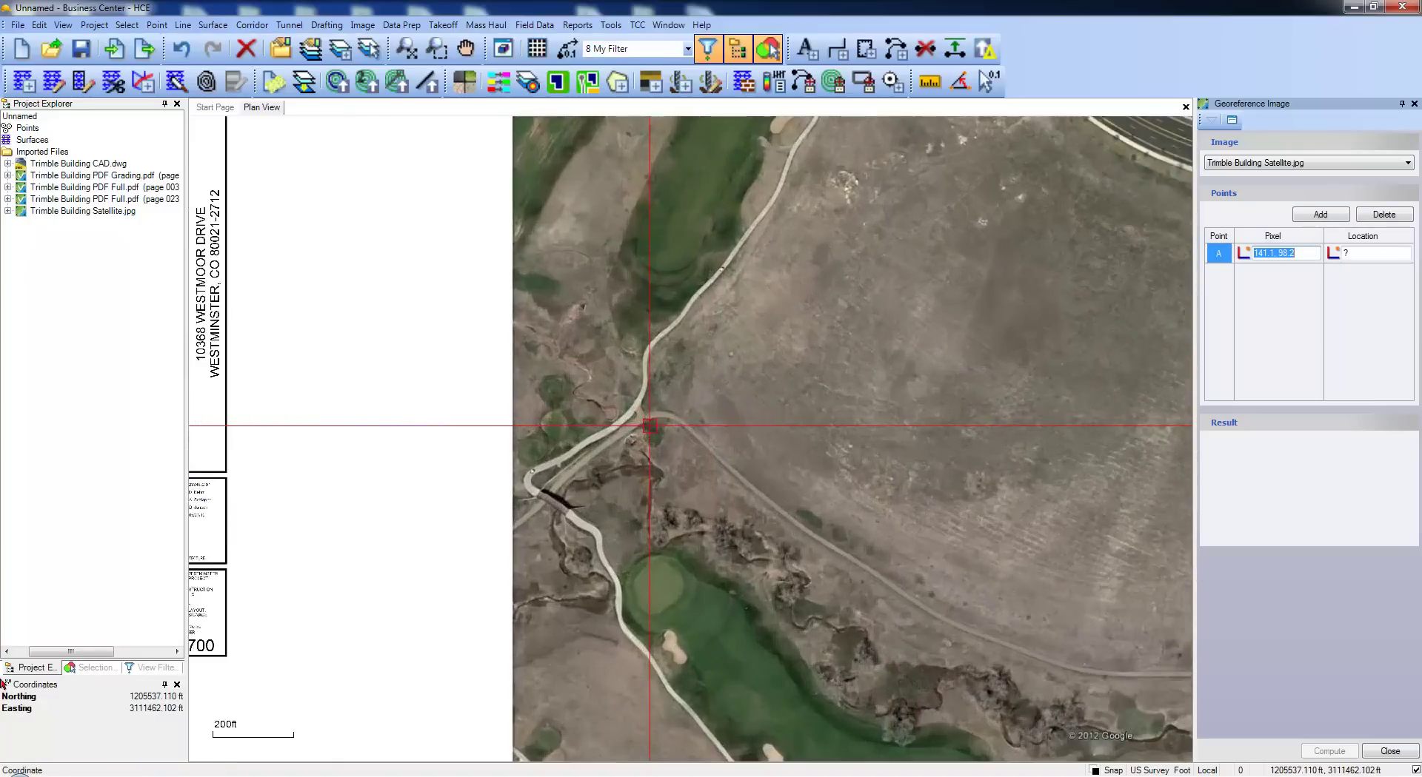
{"action": "scroll", "coordinate": [639, 411], "scroll_direction": "up", "scroll_amount": 2}
{"action": "scroll", "coordinate": [639, 410], "scroll_direction": "up", "scroll_amount": 1}
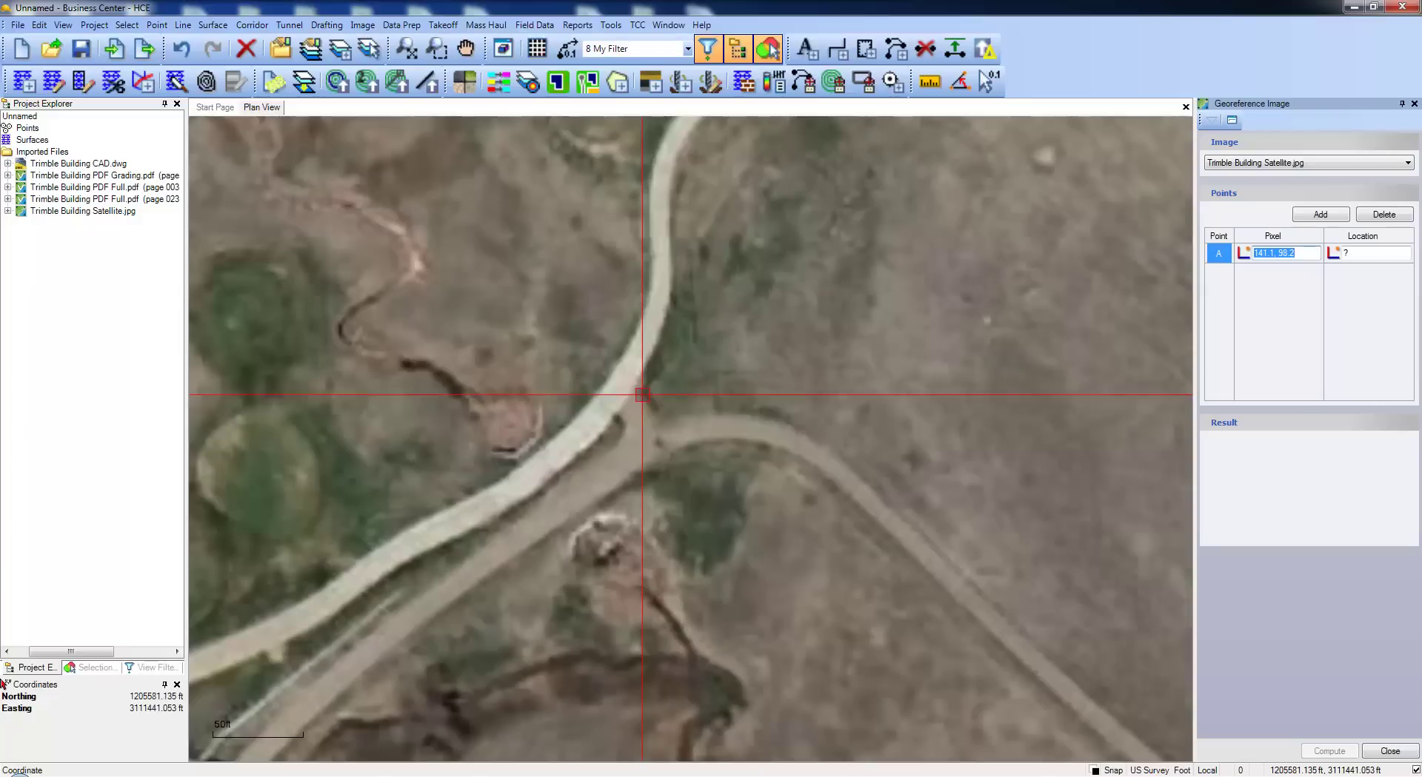
{"action": "left_click", "coordinate": [628, 386]}
Set point A's location at the matching path junction near the site plan's western corner, at northing about 1205629.9 ft.
{"action": "scroll", "coordinate": [540, 415], "scroll_direction": "down", "scroll_amount": 6}
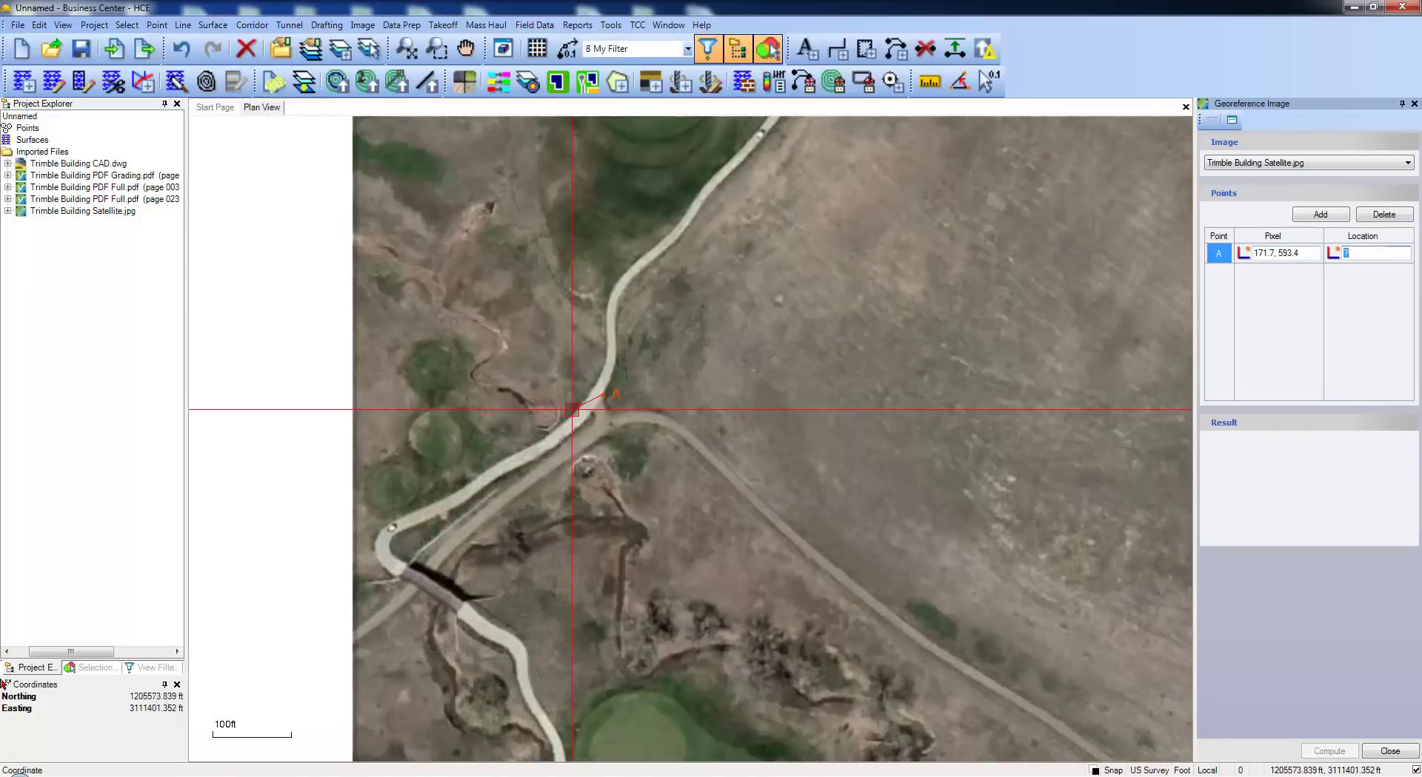
{"action": "scroll", "coordinate": [539, 411], "scroll_direction": "down", "scroll_amount": 1}
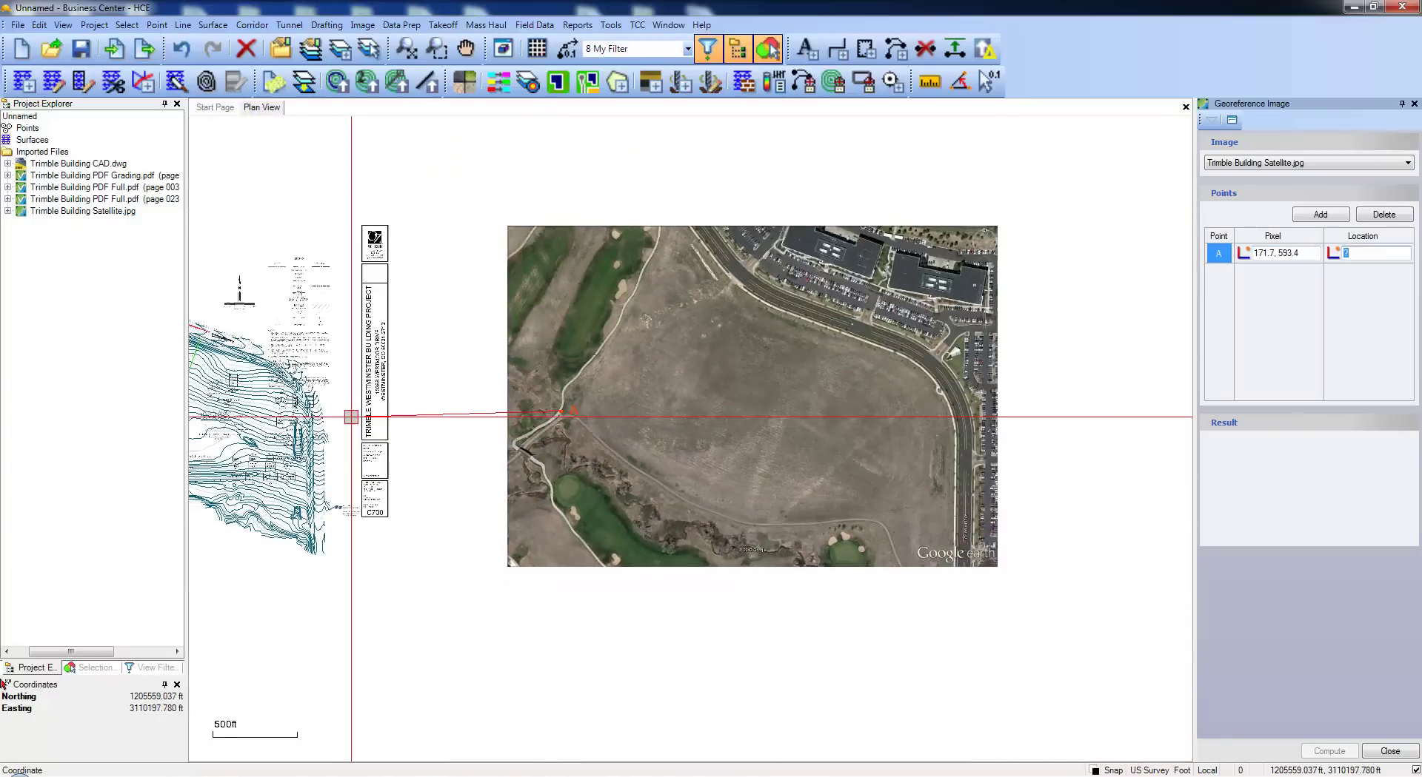
{"action": "middle_click_drag", "start_coordinate": [537, 422], "coordinate": [1000, 432]}
{"action": "scroll", "coordinate": [508, 419], "scroll_direction": "up", "scroll_amount": 5}
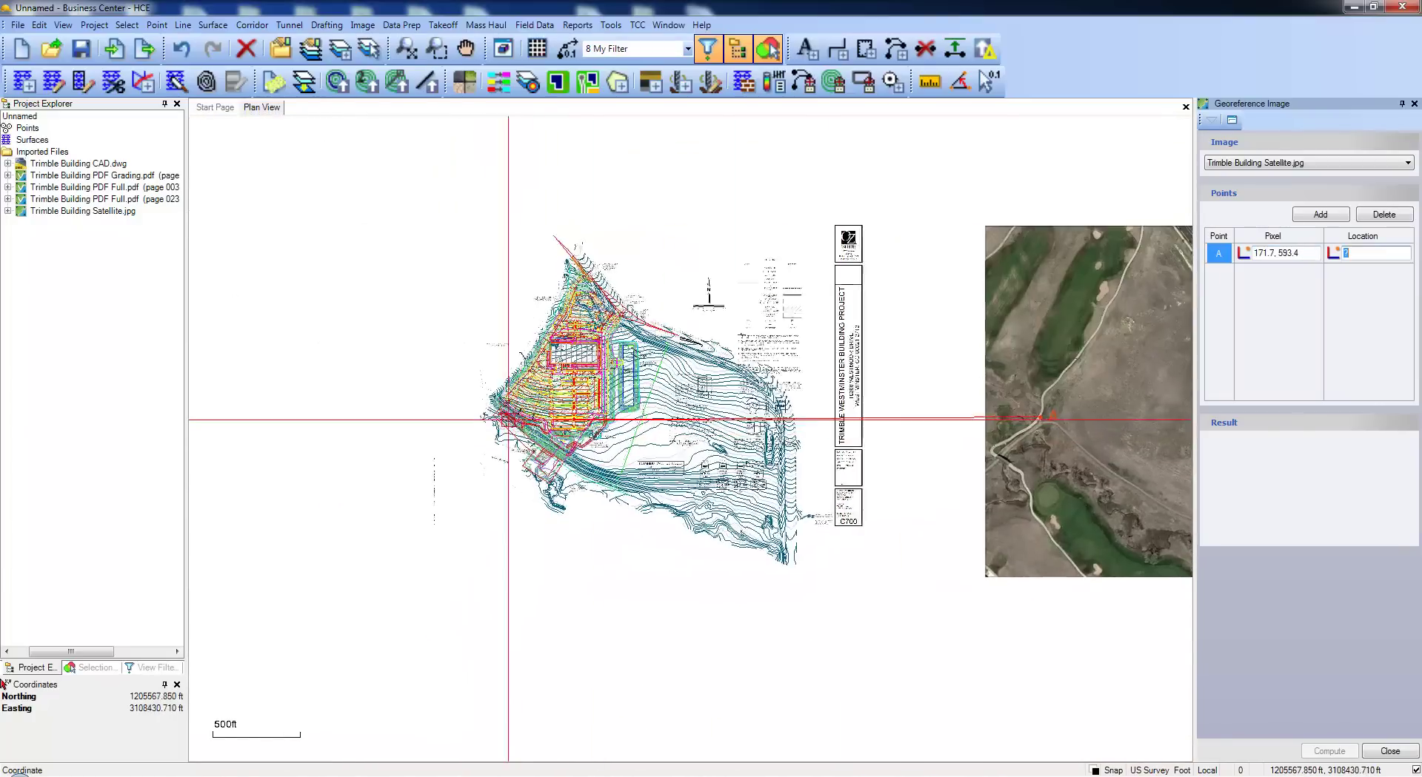
{"action": "scroll", "coordinate": [478, 397], "scroll_direction": "up", "scroll_amount": 2}
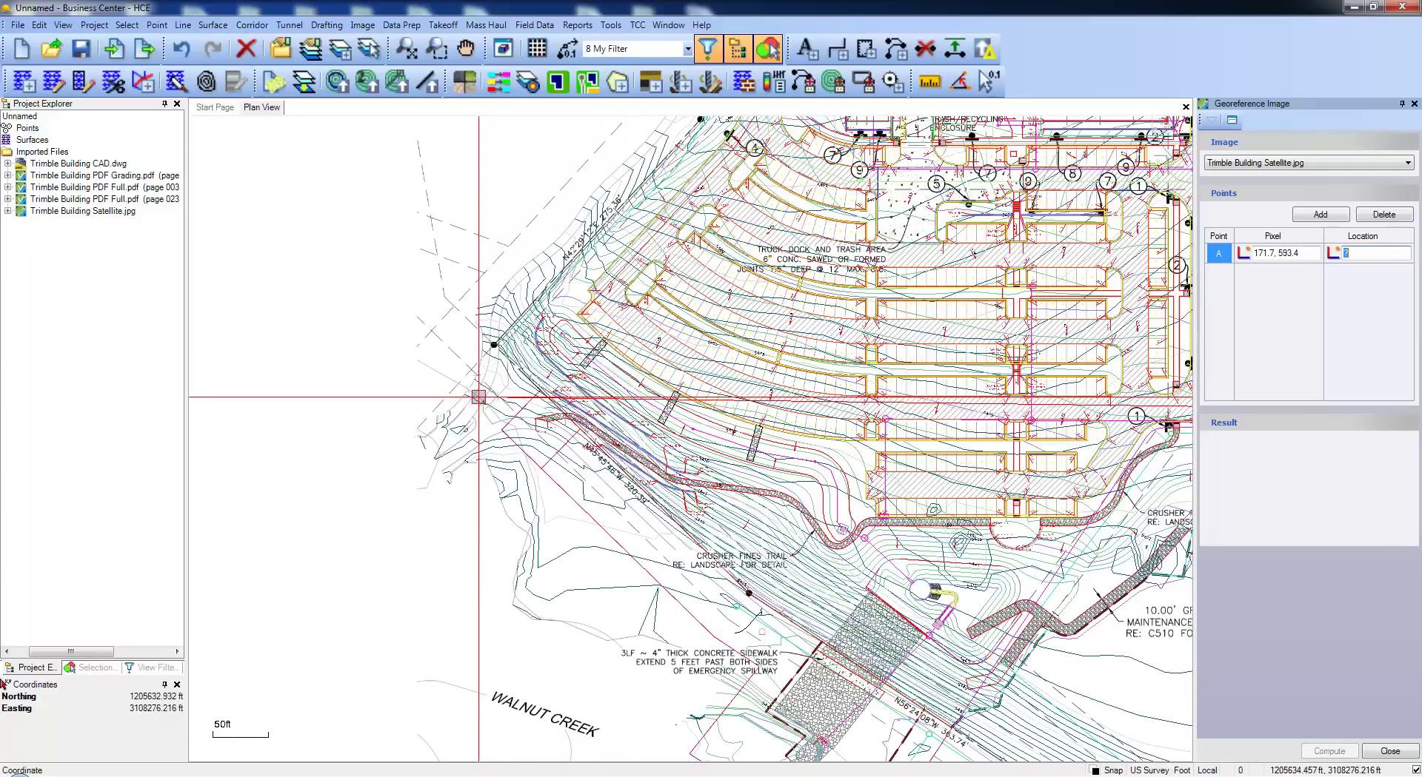
{"action": "scroll", "coordinate": [478, 397], "scroll_direction": "up", "scroll_amount": 3}
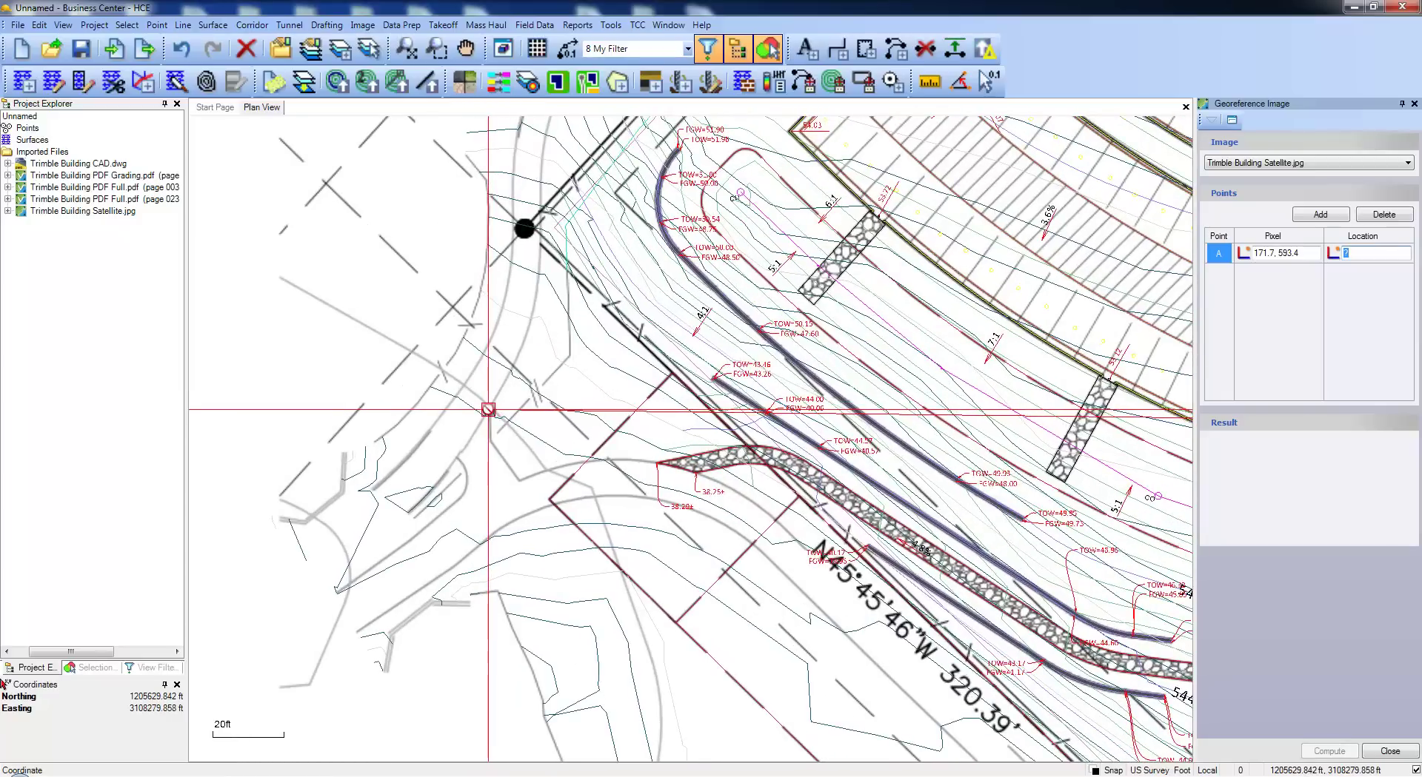
{"action": "left_click", "coordinate": [488, 409]}
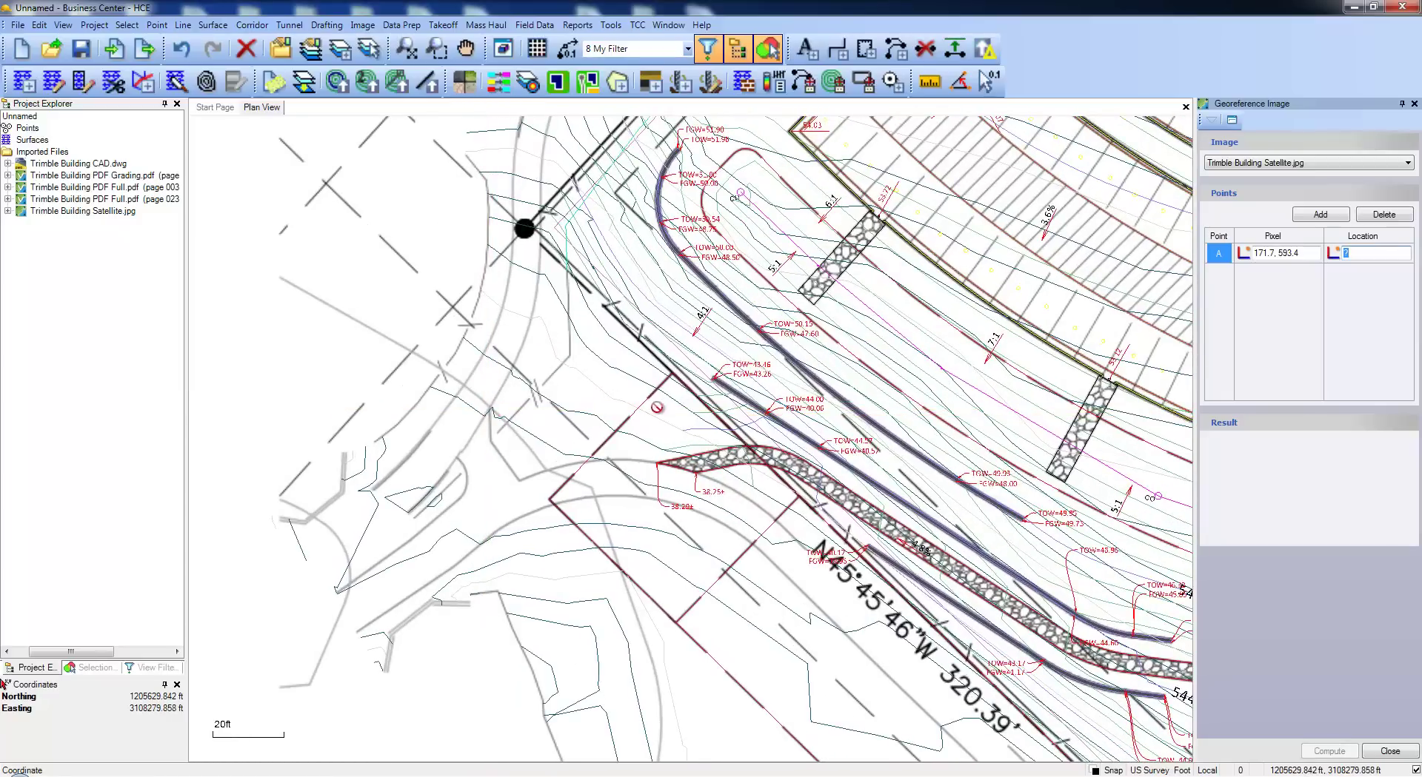
Add georeference point B and set its pixel position at the parking entrance's curb corner across the road, about 785.9, 145.2.
{"action": "left_click", "coordinate": [1318, 214]}
{"action": "scroll", "coordinate": [1018, 306], "scroll_direction": "down", "scroll_amount": 1}
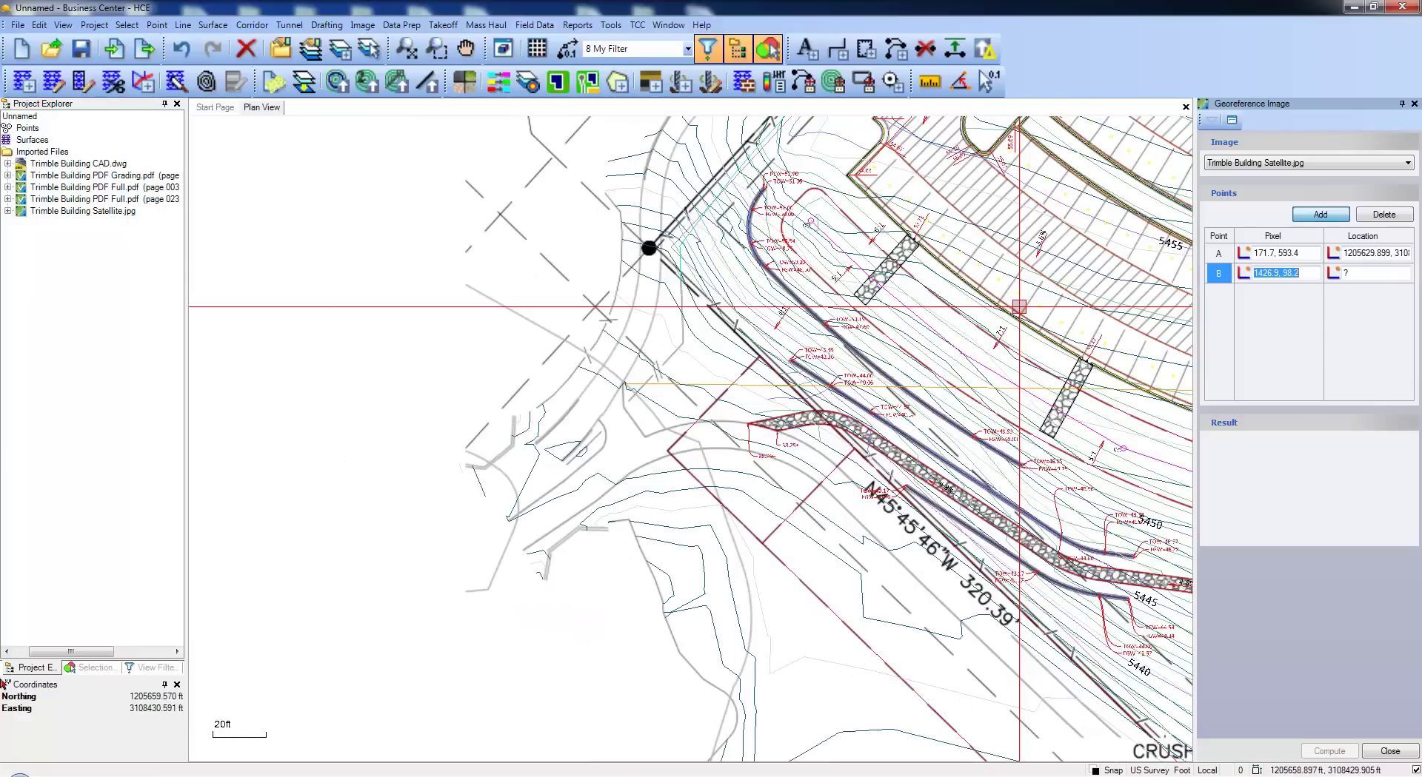
{"action": "scroll", "coordinate": [1018, 305], "scroll_direction": "down", "scroll_amount": 6}
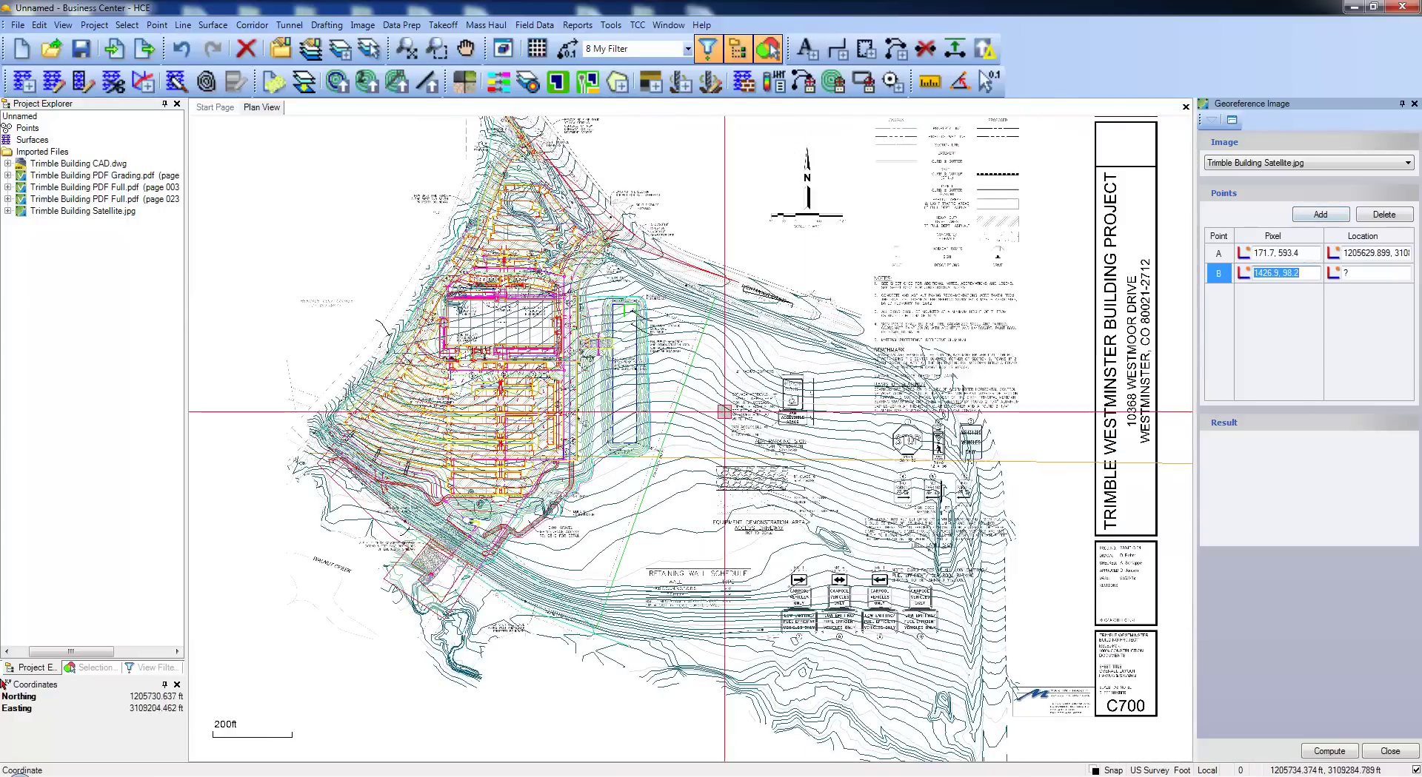
{"action": "middle_click_drag", "start_coordinate": [921, 404], "coordinate": [422, 378]}
{"action": "scroll", "coordinate": [422, 377], "scroll_direction": "down", "scroll_amount": 1}
{"action": "middle_click_drag", "start_coordinate": [1013, 350], "coordinate": [329, 630]}
{"action": "scroll", "coordinate": [988, 318], "scroll_direction": "up", "scroll_amount": 5}
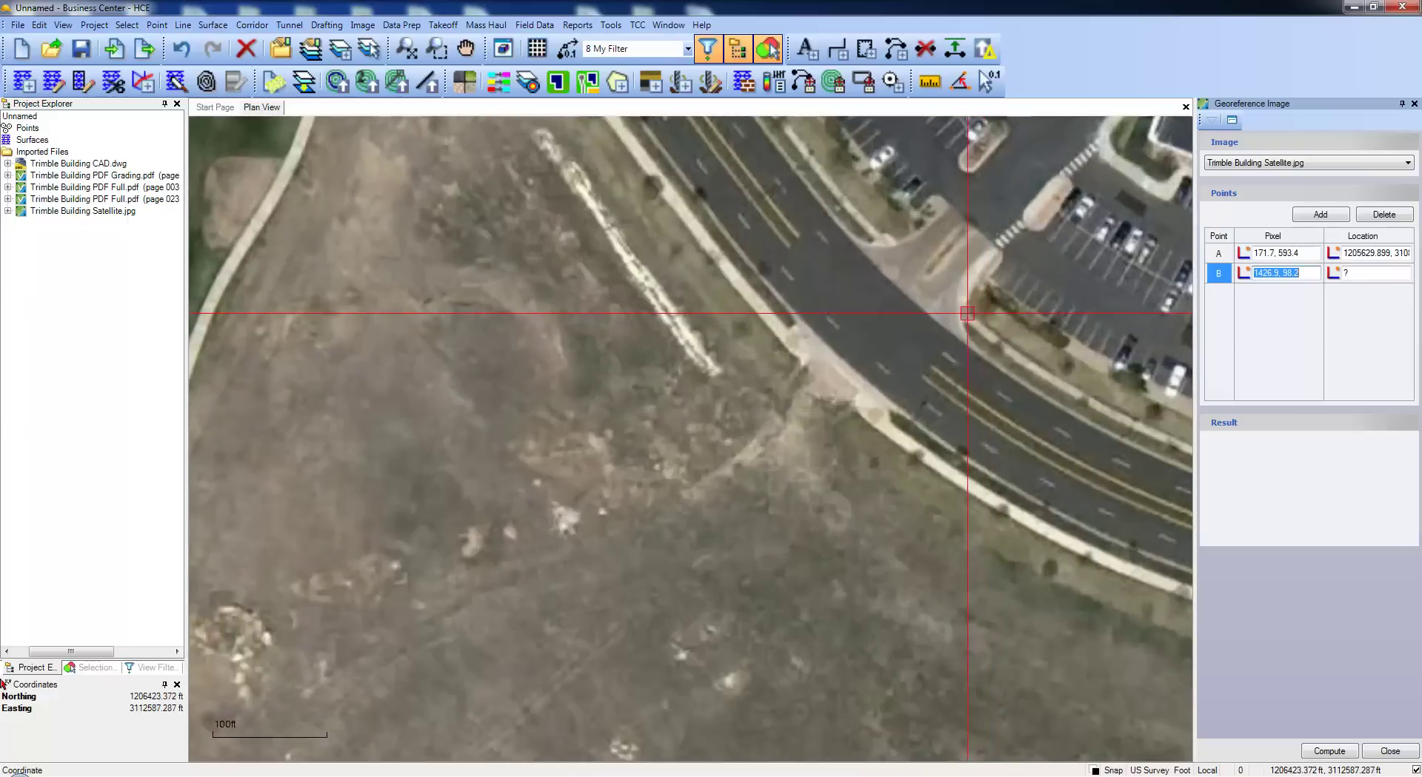
{"action": "scroll", "coordinate": [967, 313], "scroll_direction": "up", "scroll_amount": 2}
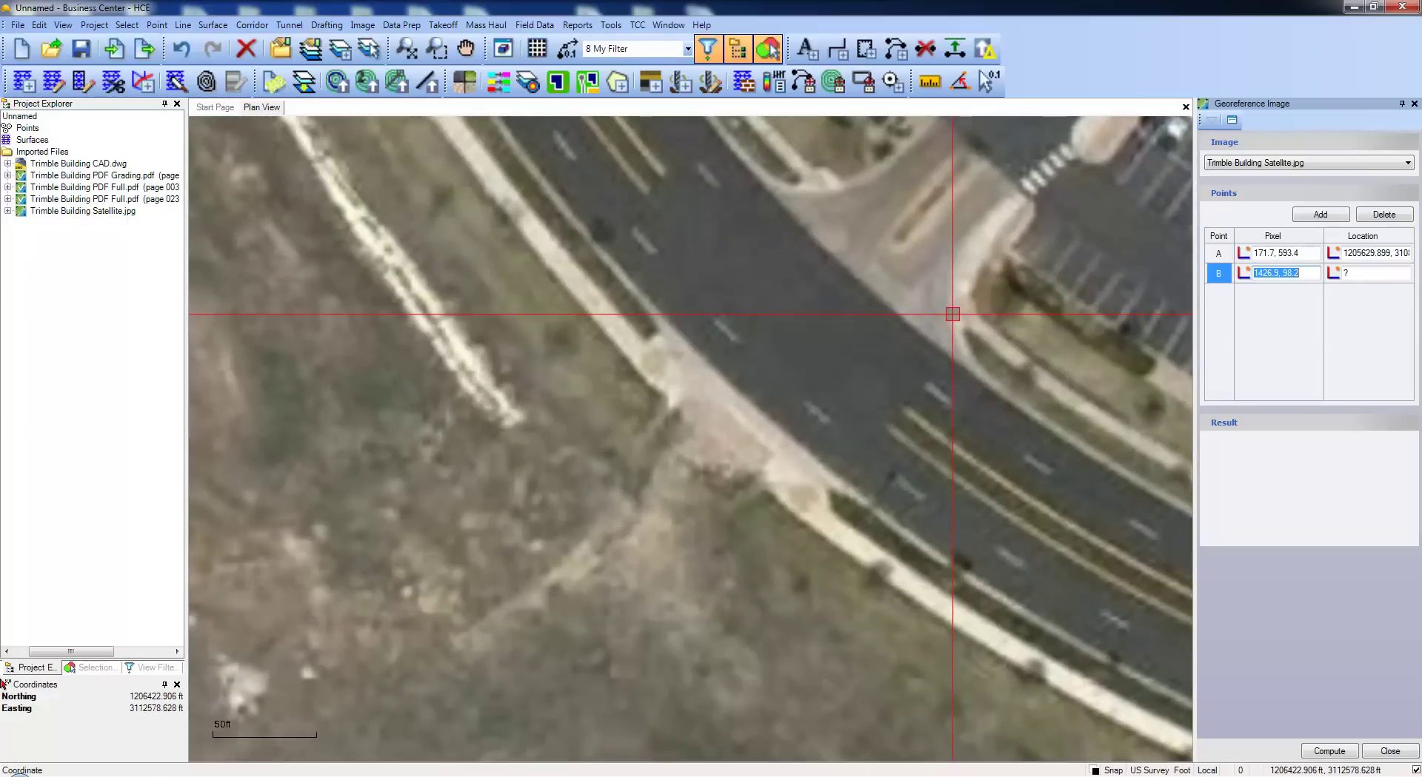
{"action": "scroll", "coordinate": [952, 314], "scroll_direction": "down", "scroll_amount": 4}
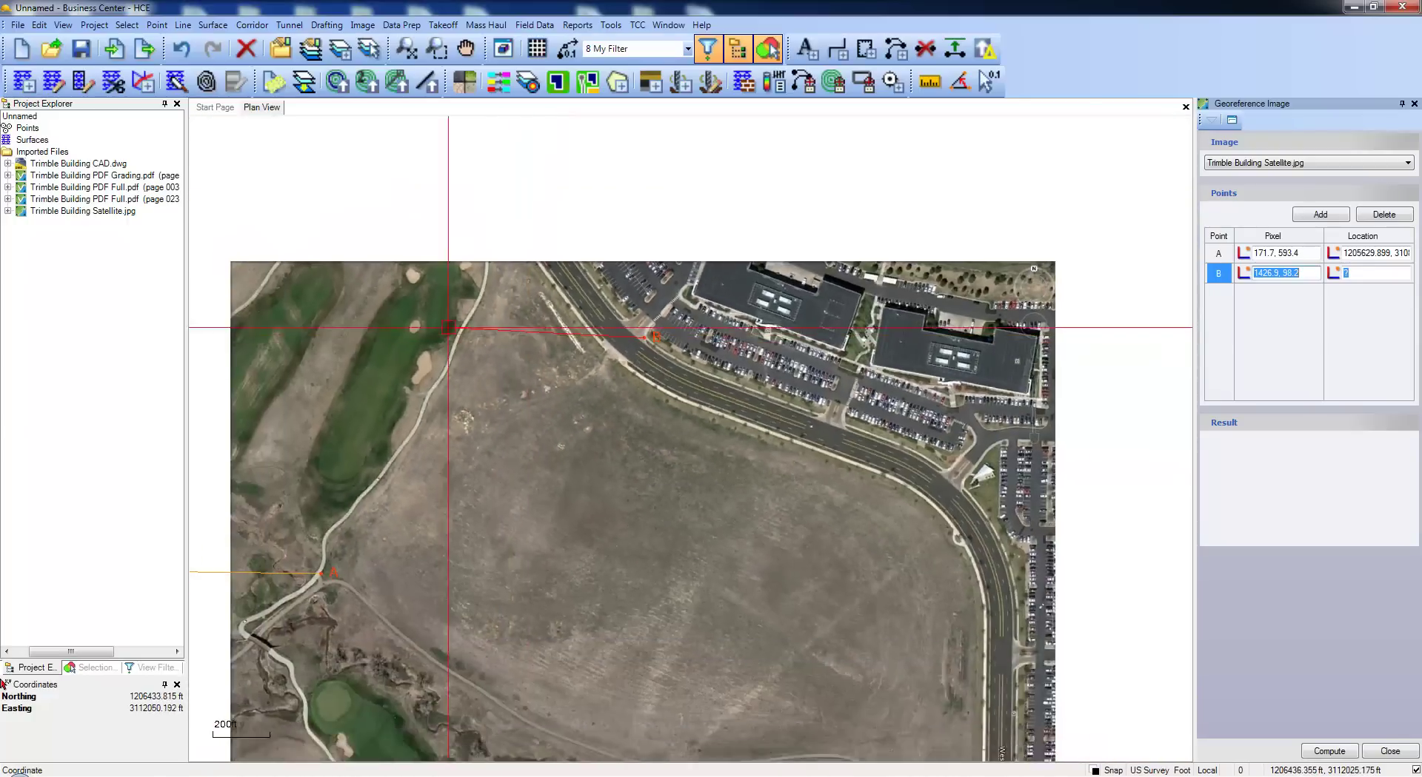
Set point B's location at the matching curb corner of the existing intersection on the site plan, at northing about 1206219.0 ft.
{"action": "scroll", "coordinate": [374, 316], "scroll_direction": "down", "scroll_amount": 1}
{"action": "middle_click_drag", "start_coordinate": [403, 311], "coordinate": [1003, 402]}
{"action": "scroll", "coordinate": [474, 414], "scroll_direction": "up", "scroll_amount": 5}
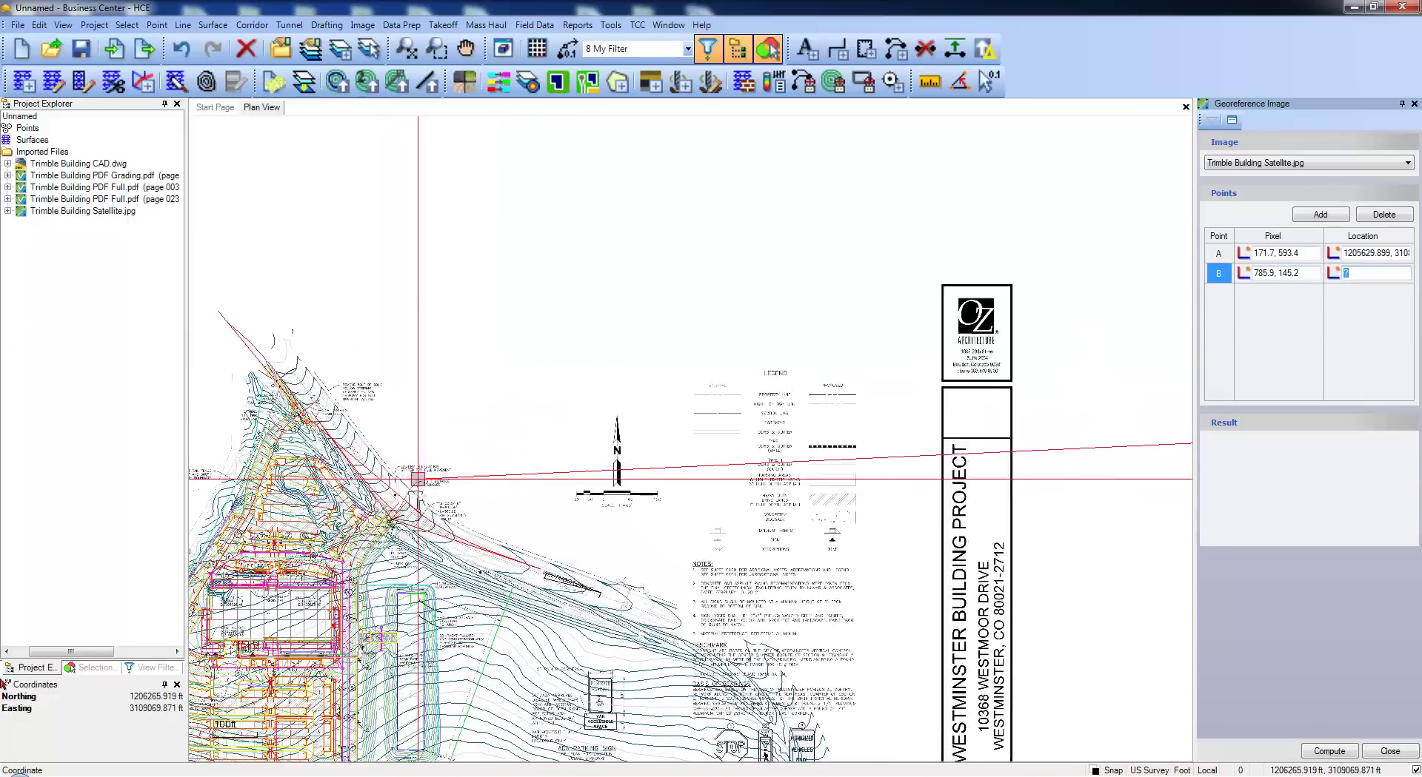
{"action": "scroll", "coordinate": [424, 486], "scroll_direction": "up", "scroll_amount": 3}
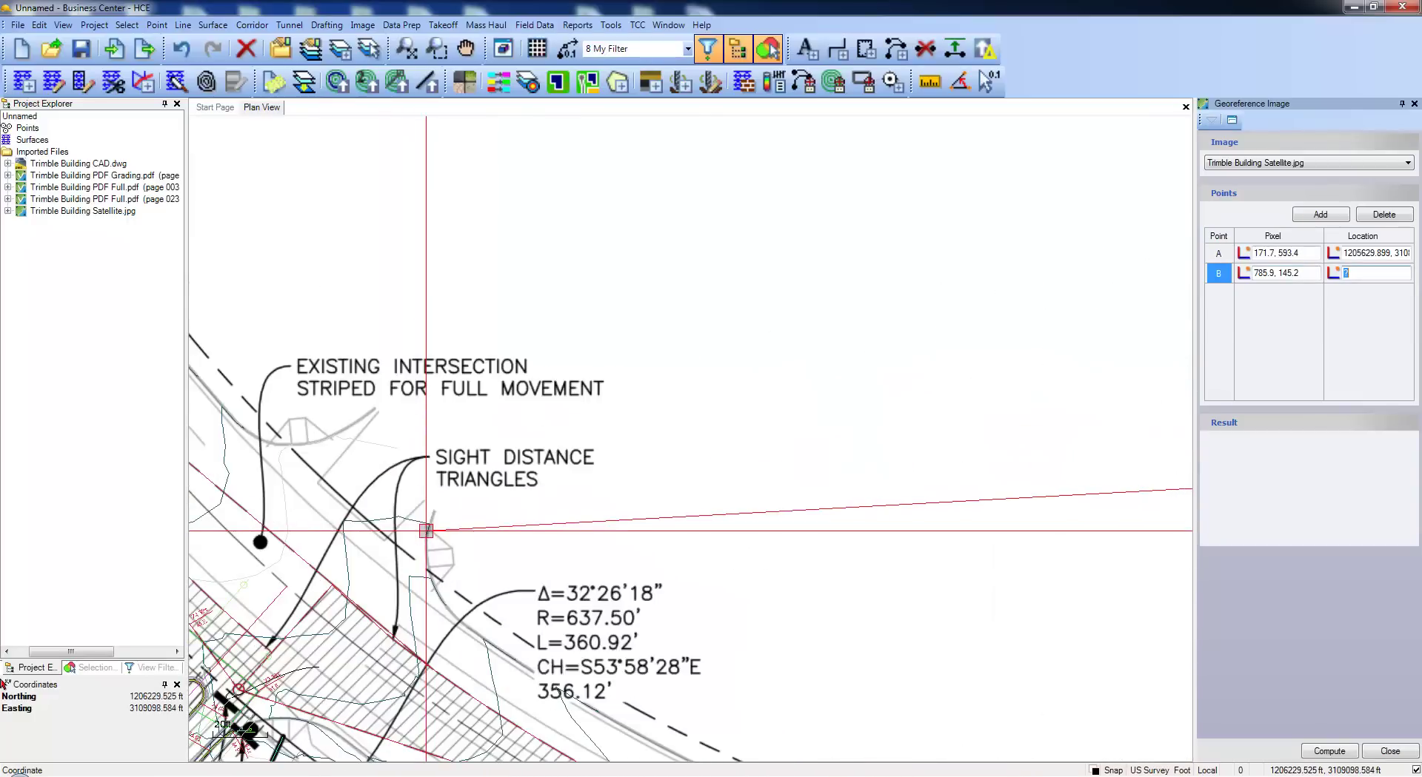
{"action": "left_click", "coordinate": [425, 560]}
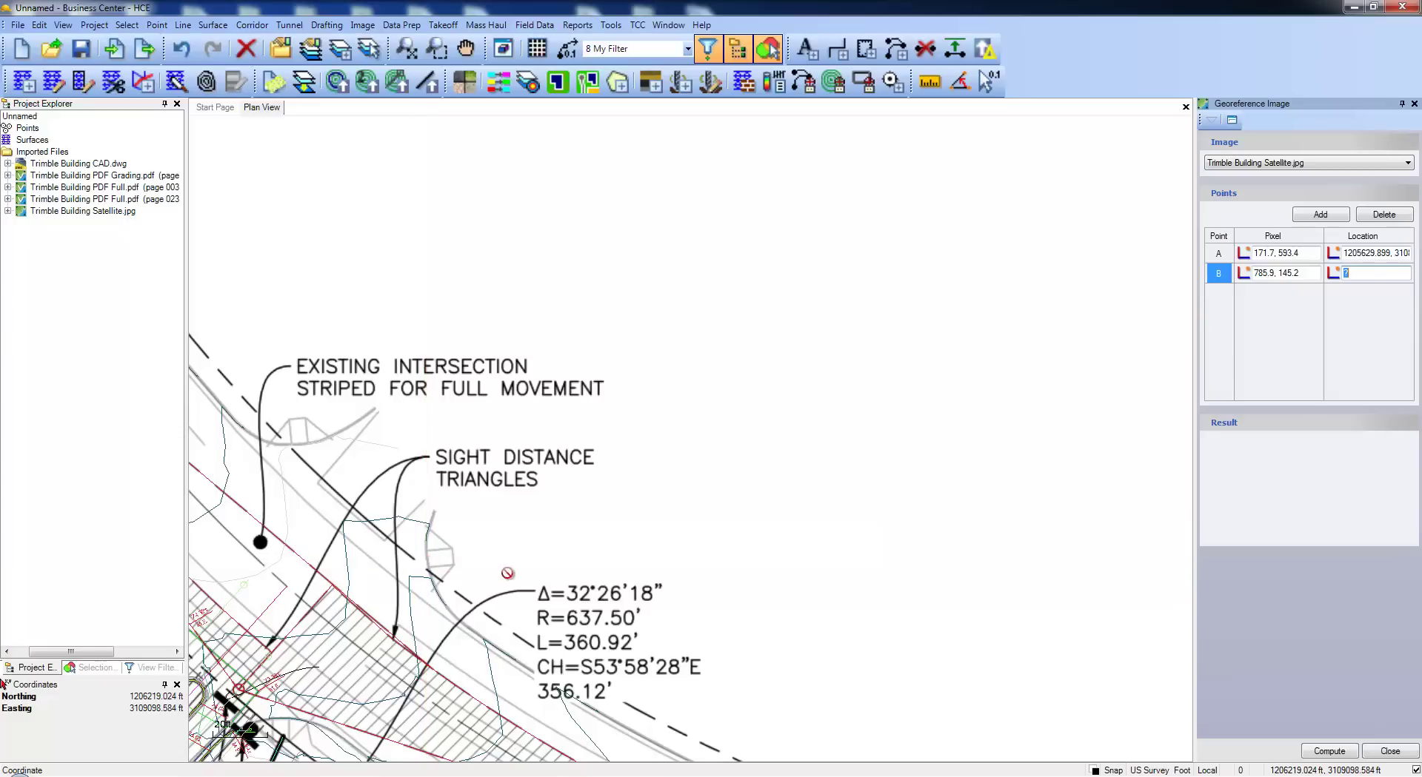
Compute the satellite image's georeferencing from points A and B and check its alignment with the contours along Westmoor Dr.
{"action": "left_click", "coordinate": [1329, 752]}
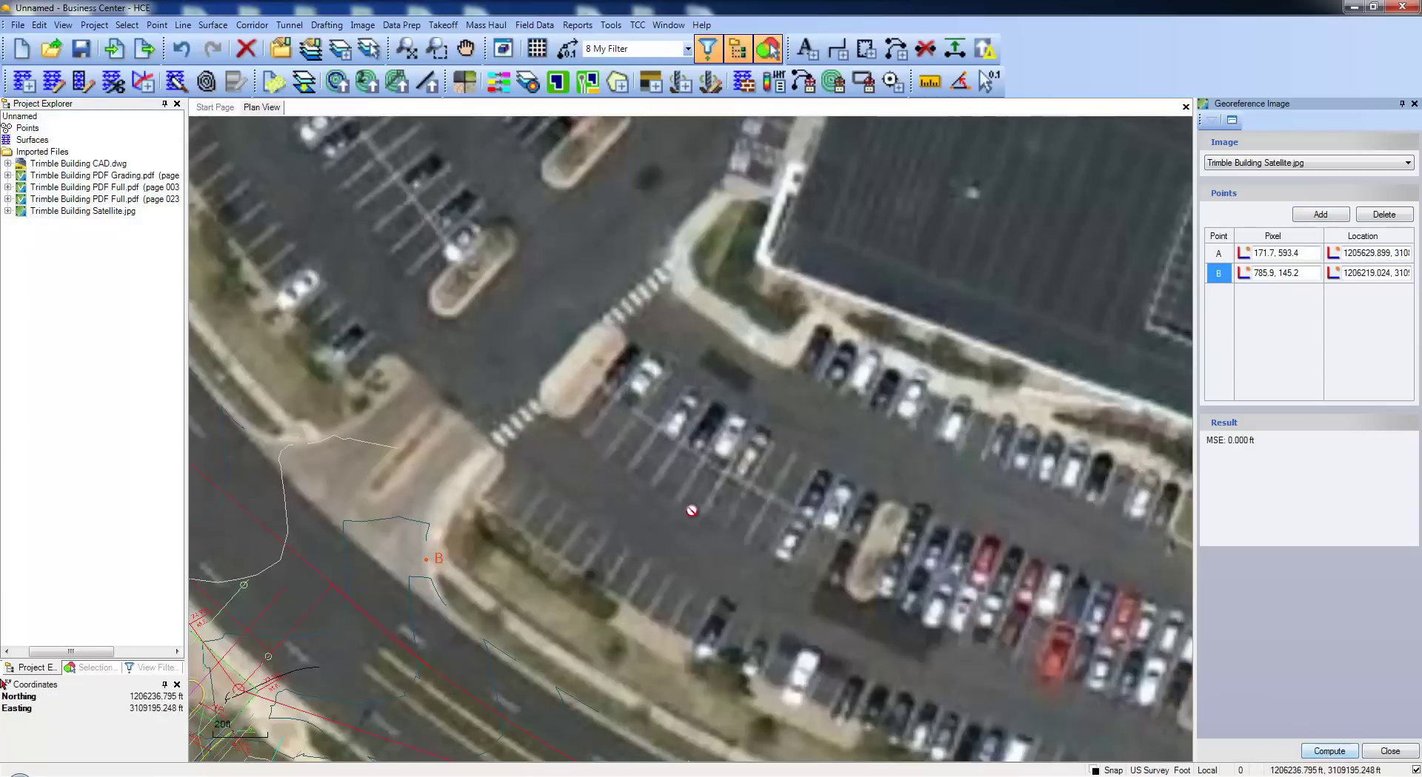
{"action": "scroll", "coordinate": [733, 488], "scroll_direction": "down", "scroll_amount": 4}
{"action": "scroll", "coordinate": [688, 585], "scroll_direction": "down", "scroll_amount": 2}
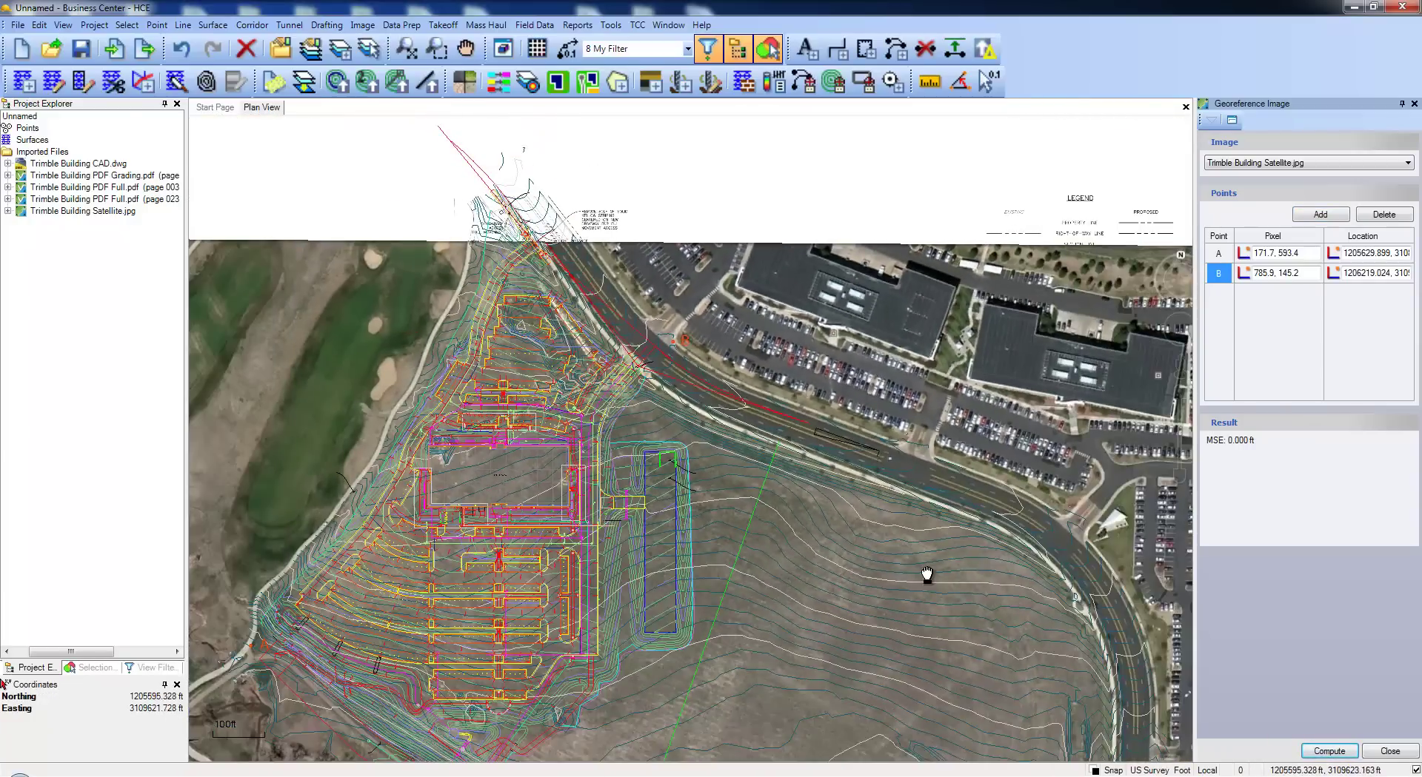
{"action": "scroll", "coordinate": [926, 574], "scroll_direction": "down", "scroll_amount": 2}
{"action": "middle_click_drag", "start_coordinate": [967, 565], "coordinate": [674, 434]}
{"action": "scroll", "coordinate": [781, 465], "scroll_direction": "up", "scroll_amount": 5}
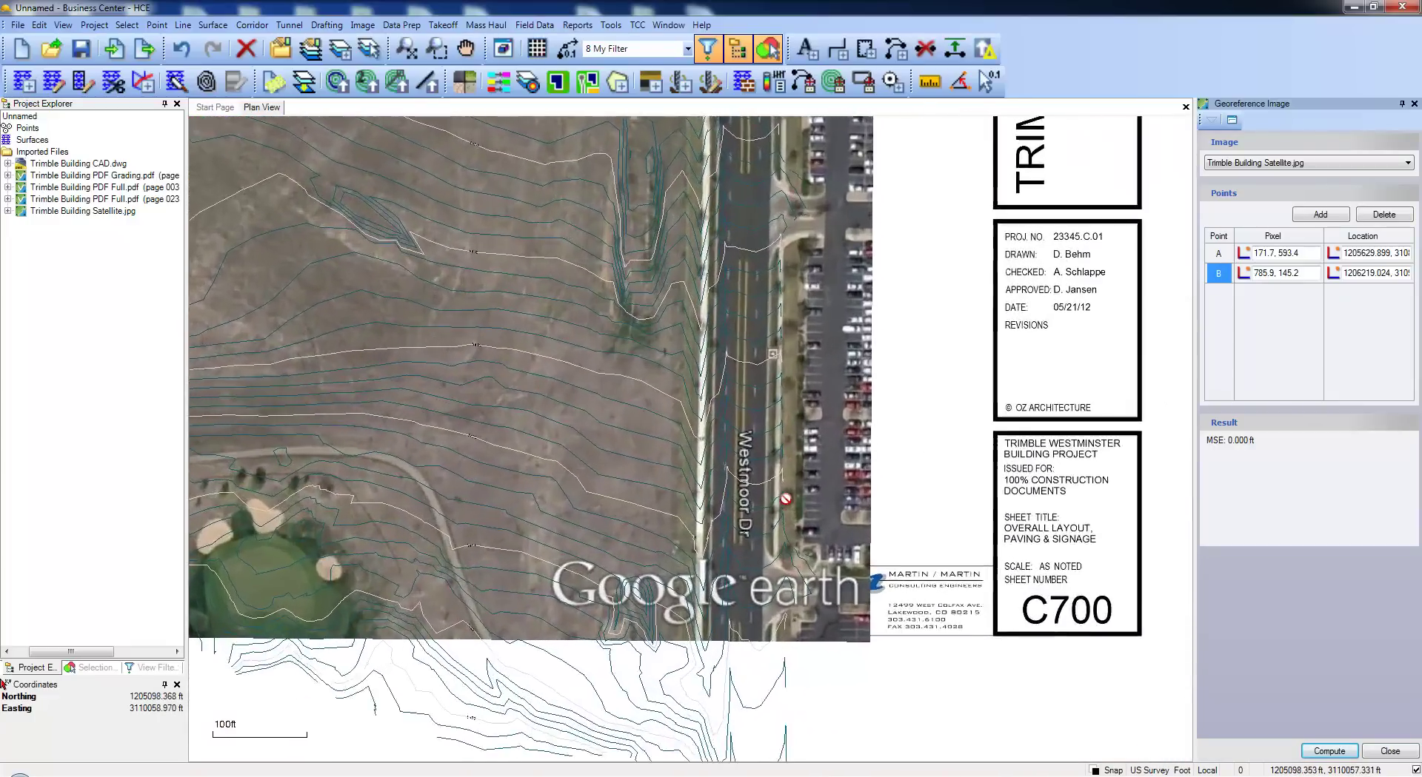
{"action": "scroll", "coordinate": [781, 497], "scroll_direction": "up", "scroll_amount": 1}
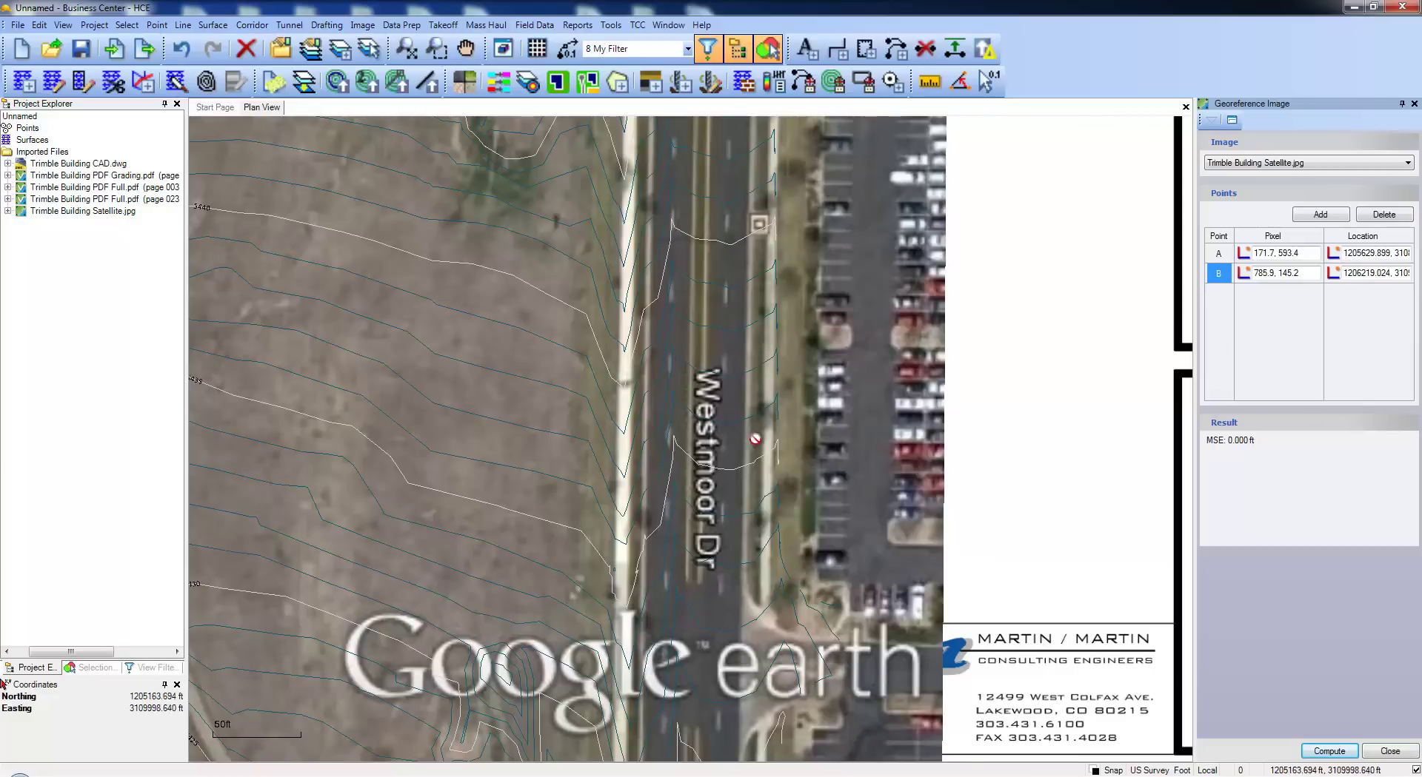
{"action": "scroll", "coordinate": [782, 468], "scroll_direction": "up", "scroll_amount": 1}
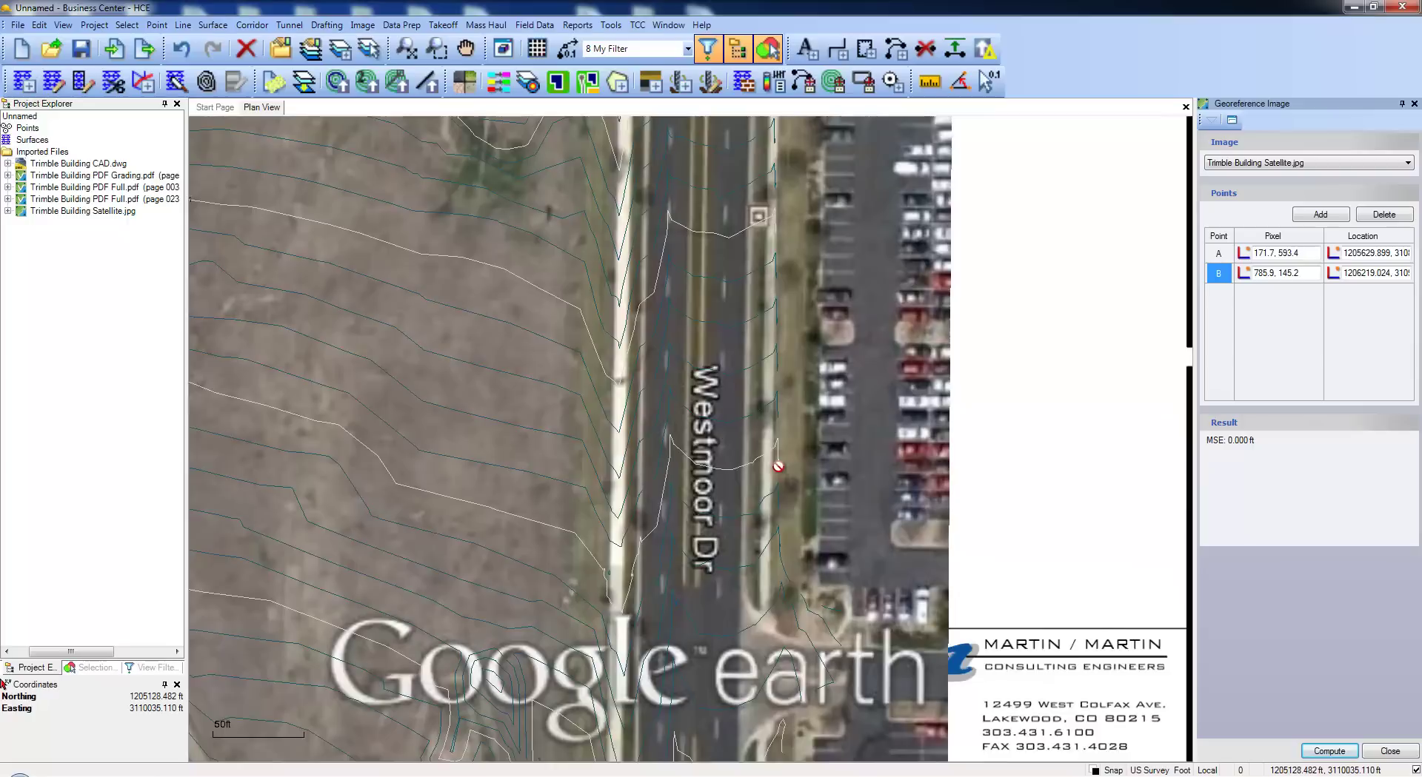
Add georeference point C and set its pixel position on the east curb of Westmoor Dr, about 1482.6, 951.7.
{"action": "left_click", "coordinate": [1320, 215]}
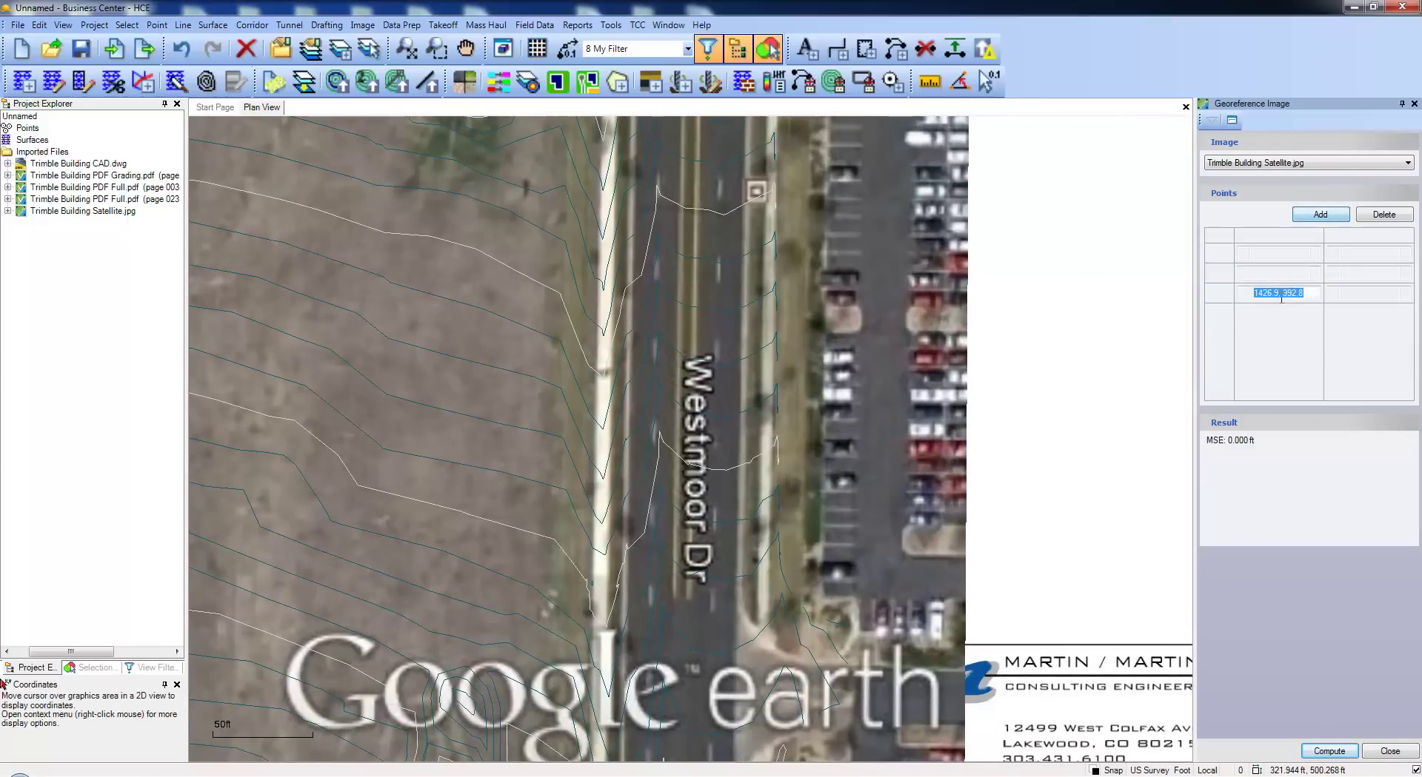
{"action": "scroll", "coordinate": [707, 490], "scroll_direction": "up", "scroll_amount": 4}
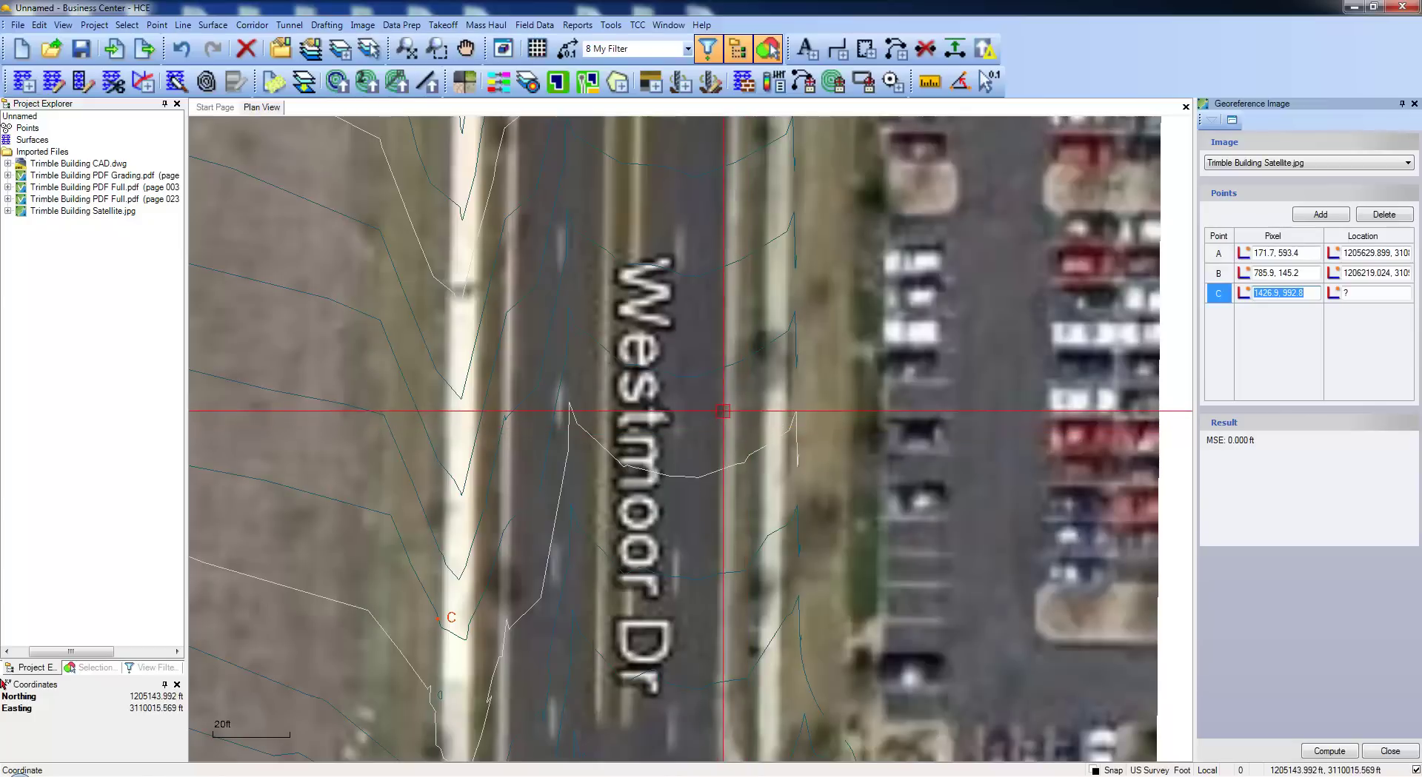
{"action": "left_click", "coordinate": [723, 411]}
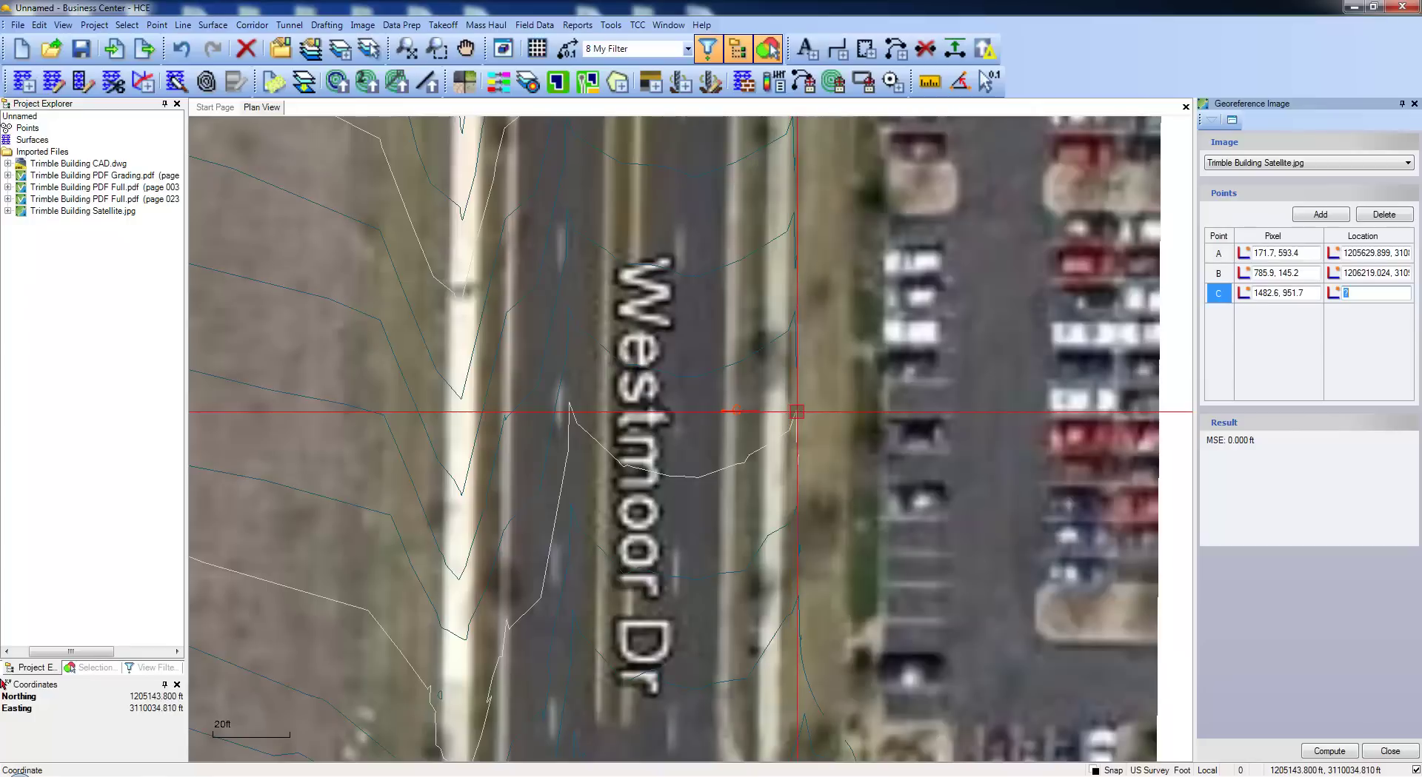
Set point C's location at the contour's end by the east curb, northing about 1205144.1 ft, and recompute the georeferencing.
{"action": "left_click", "coordinate": [797, 411]}
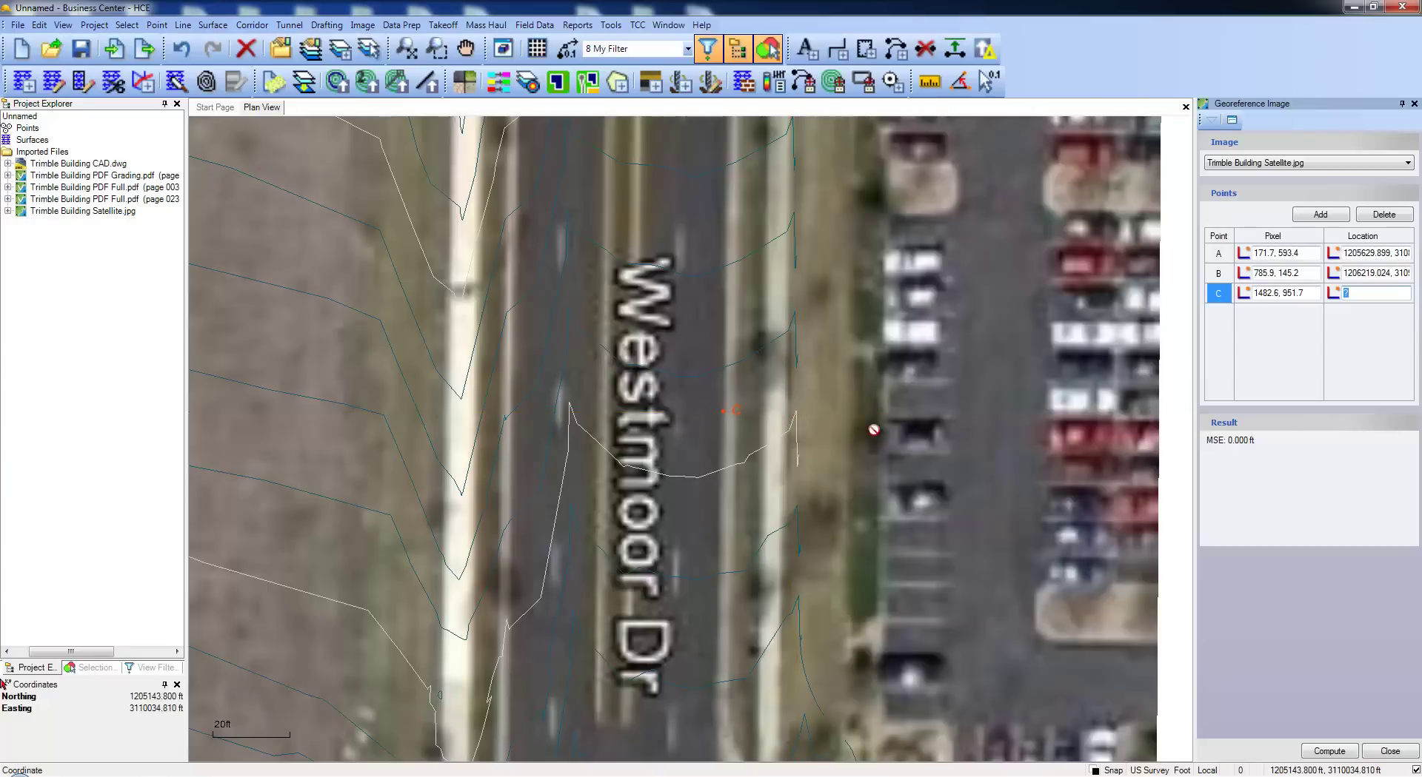
{"action": "left_click", "coordinate": [1329, 752]}
{"action": "scroll", "coordinate": [803, 477], "scroll_direction": "down", "scroll_amount": 3}
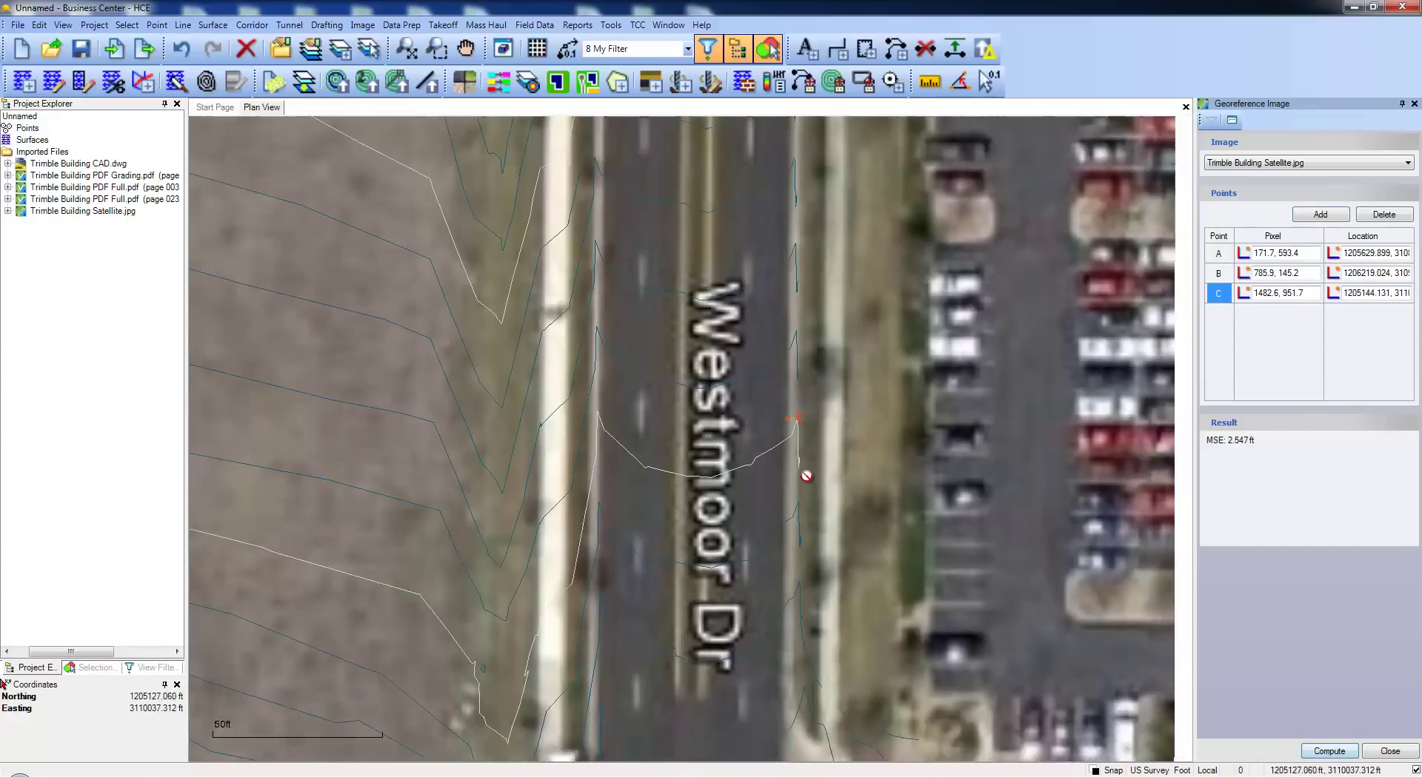
{"action": "scroll", "coordinate": [804, 476], "scroll_direction": "down", "scroll_amount": 2}
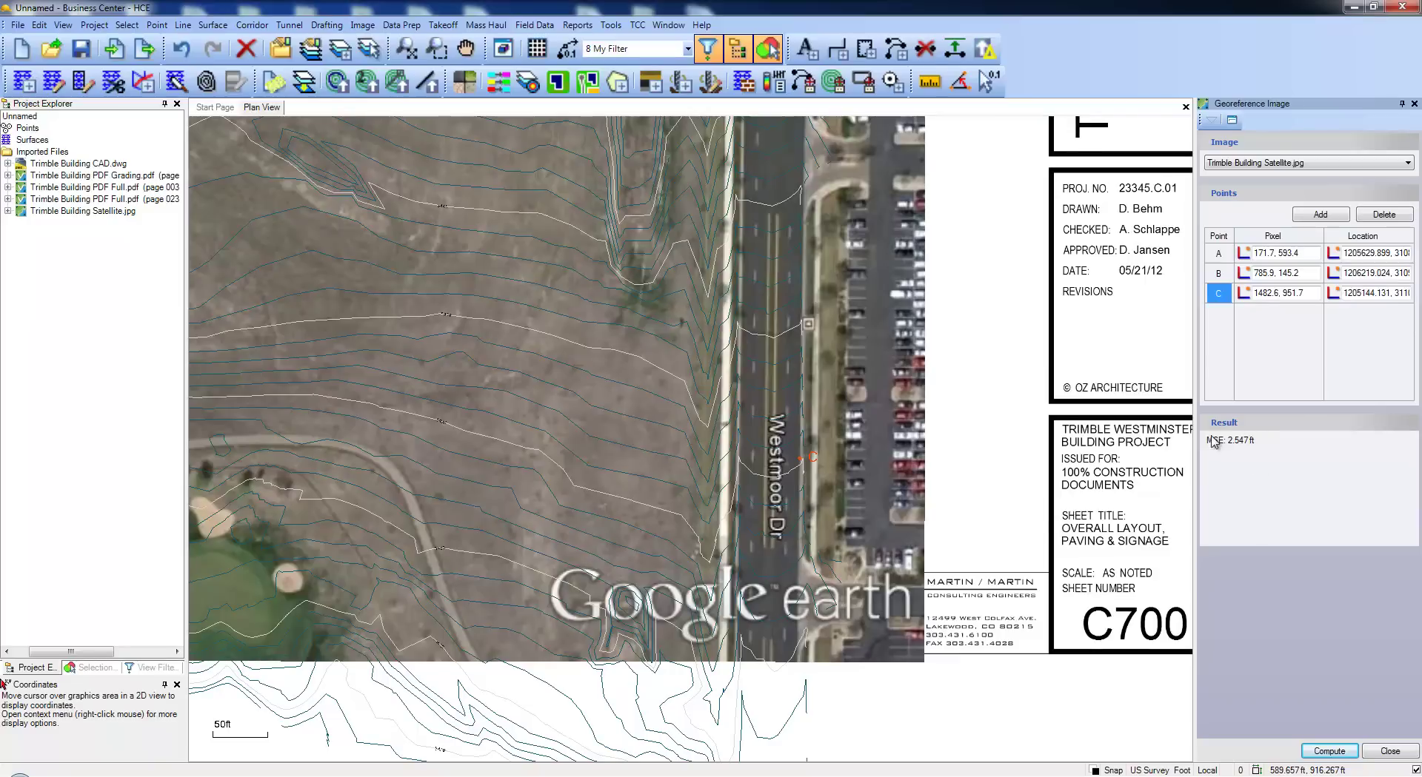
{"action": "scroll", "coordinate": [743, 454], "scroll_direction": "down", "scroll_amount": 3}
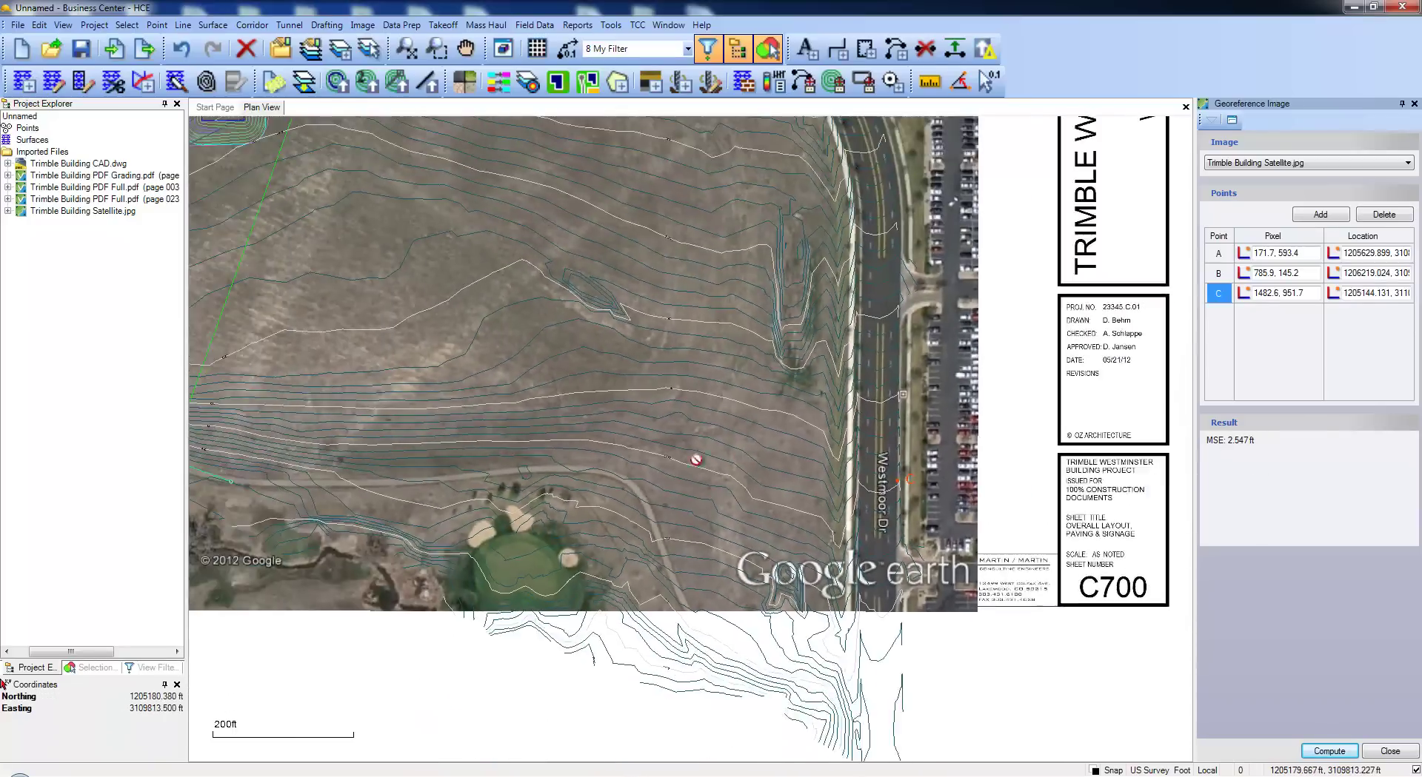
{"action": "scroll", "coordinate": [740, 557], "scroll_direction": "down", "scroll_amount": 1}
{"action": "middle_click_drag", "start_coordinate": [741, 557], "coordinate": [865, 594]}
{"action": "middle_click_drag", "start_coordinate": [505, 449], "coordinate": [655, 619]}
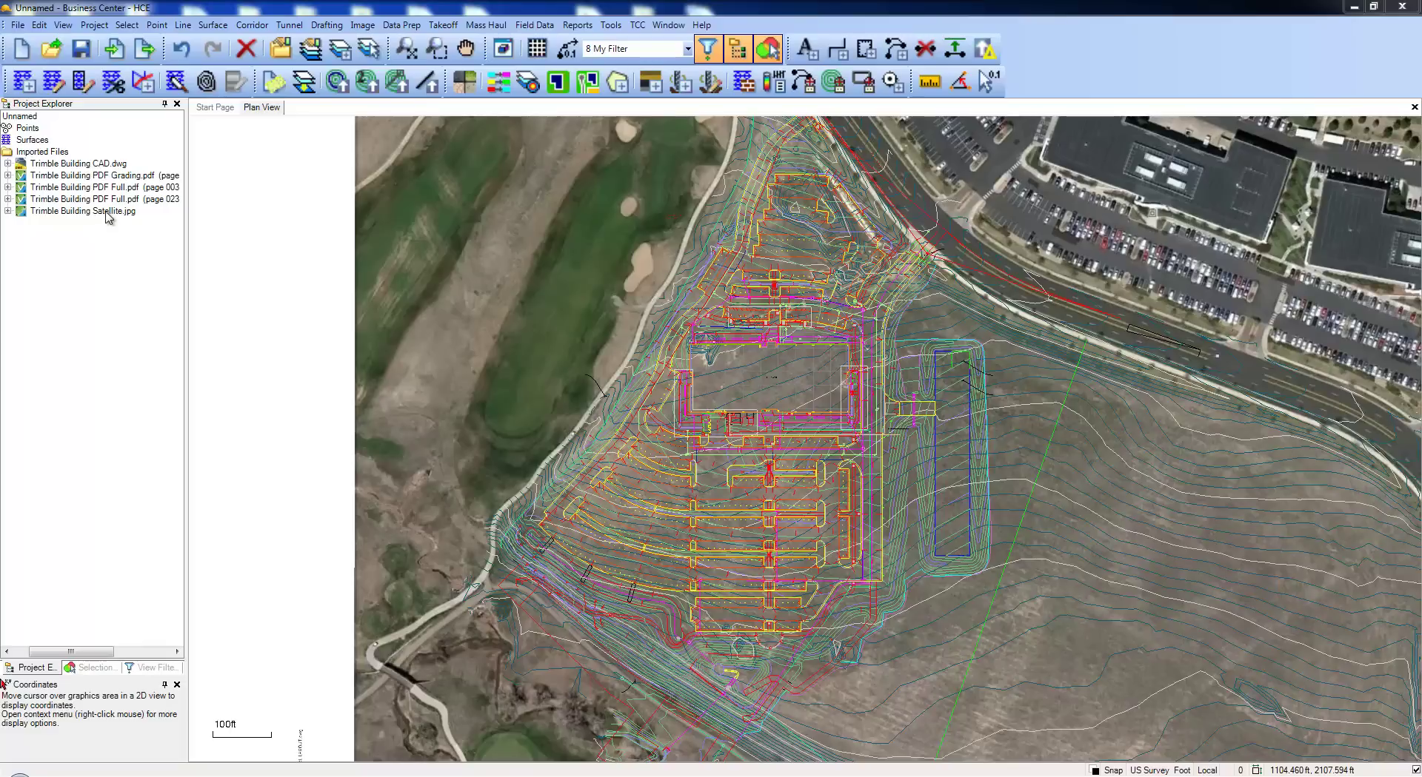
Open the properties of Trimble Building Satellite.jpg and set its transparency to 50.
{"action": "left_click", "coordinate": [109, 211]}
{"action": "right_click", "coordinate": [106, 215]}
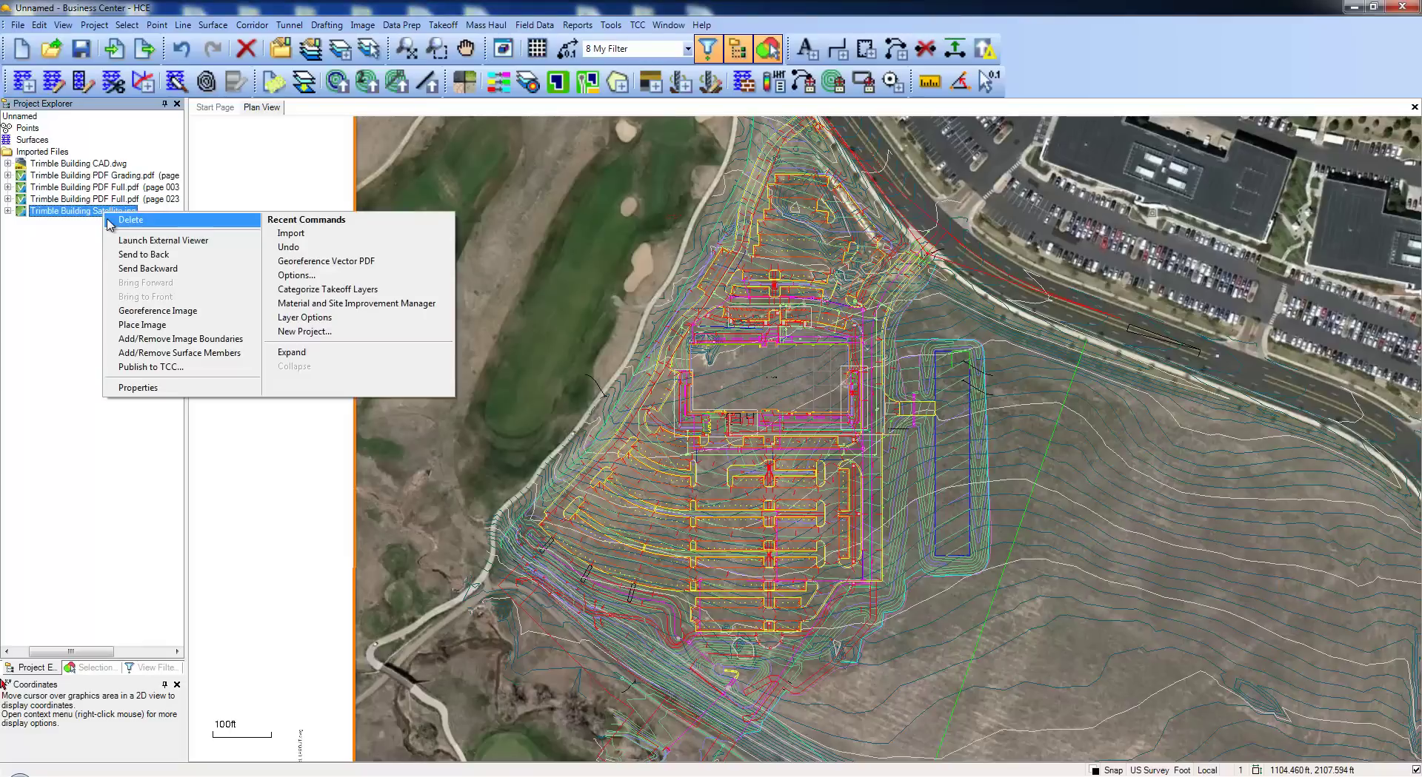
{"action": "left_click", "coordinate": [132, 388]}
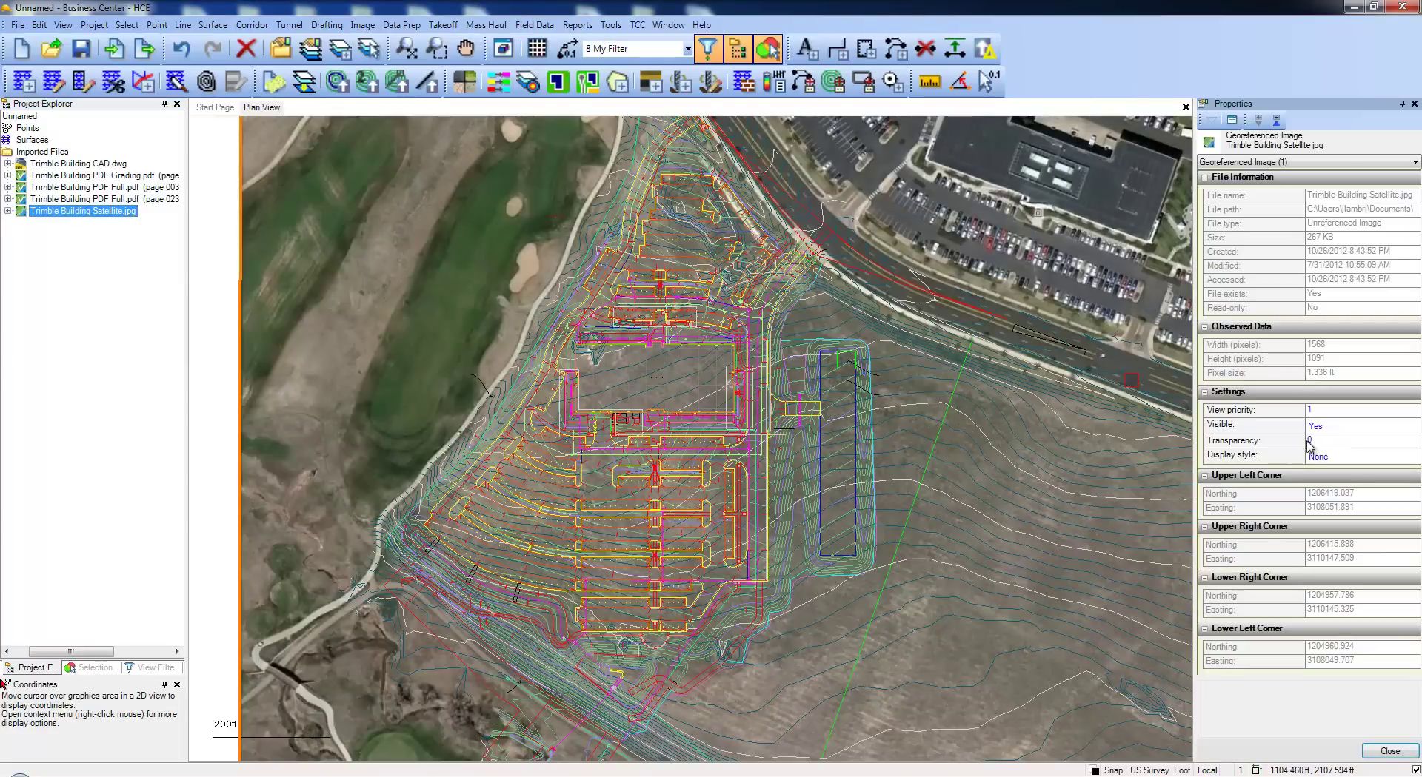
{"action": "left_click", "coordinate": [1308, 441]}
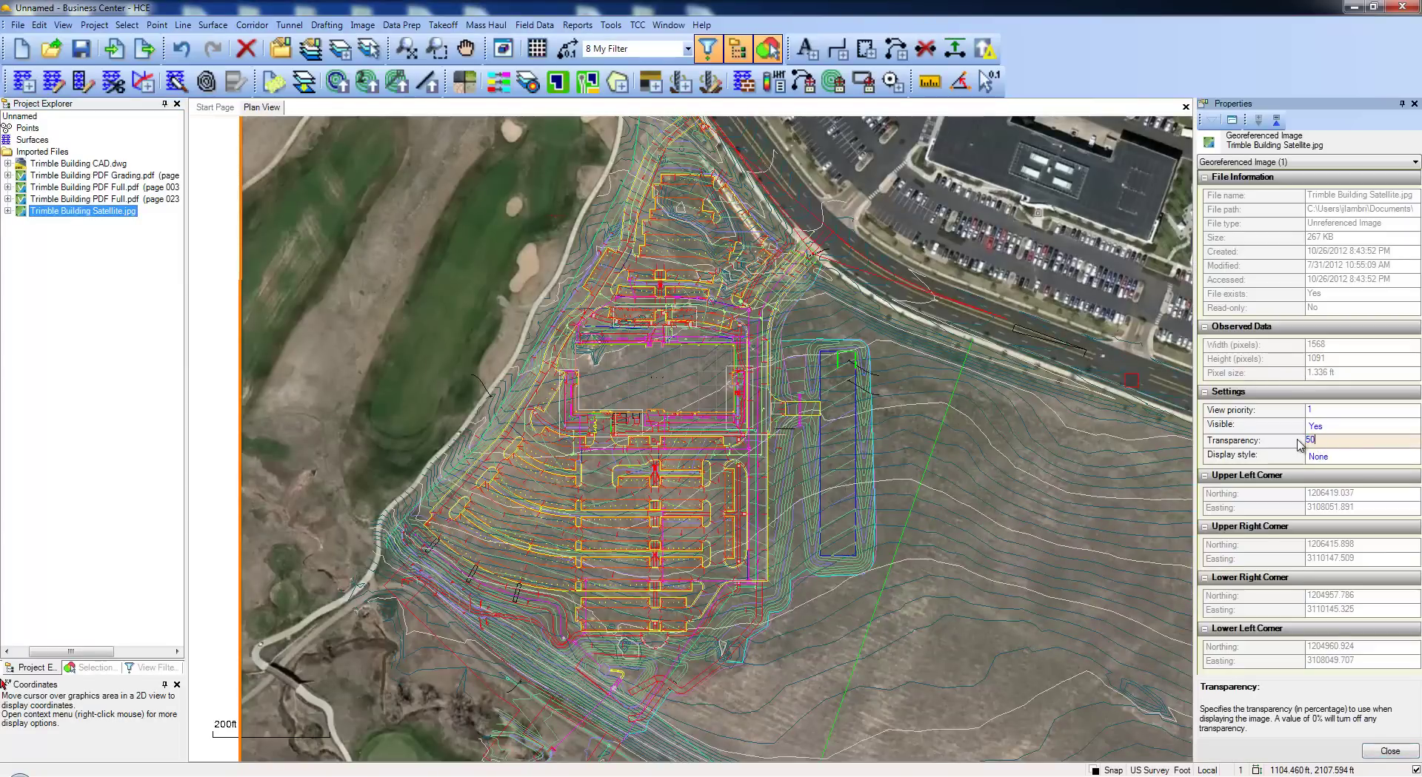
{"action": "key", "text": "Return"}
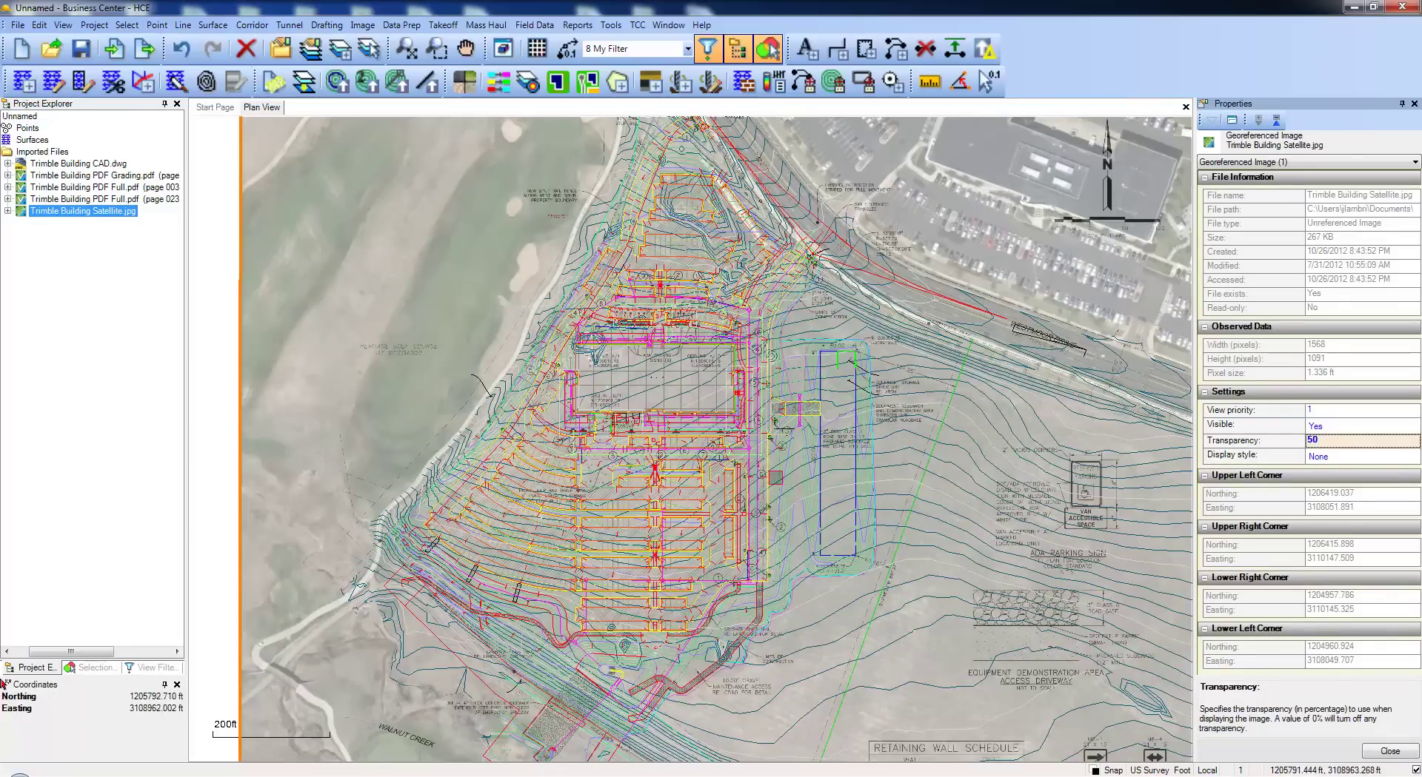
Hide the satellite image by setting its Visible property to No.
{"action": "scroll", "coordinate": [827, 491], "scroll_direction": "up", "scroll_amount": 2}
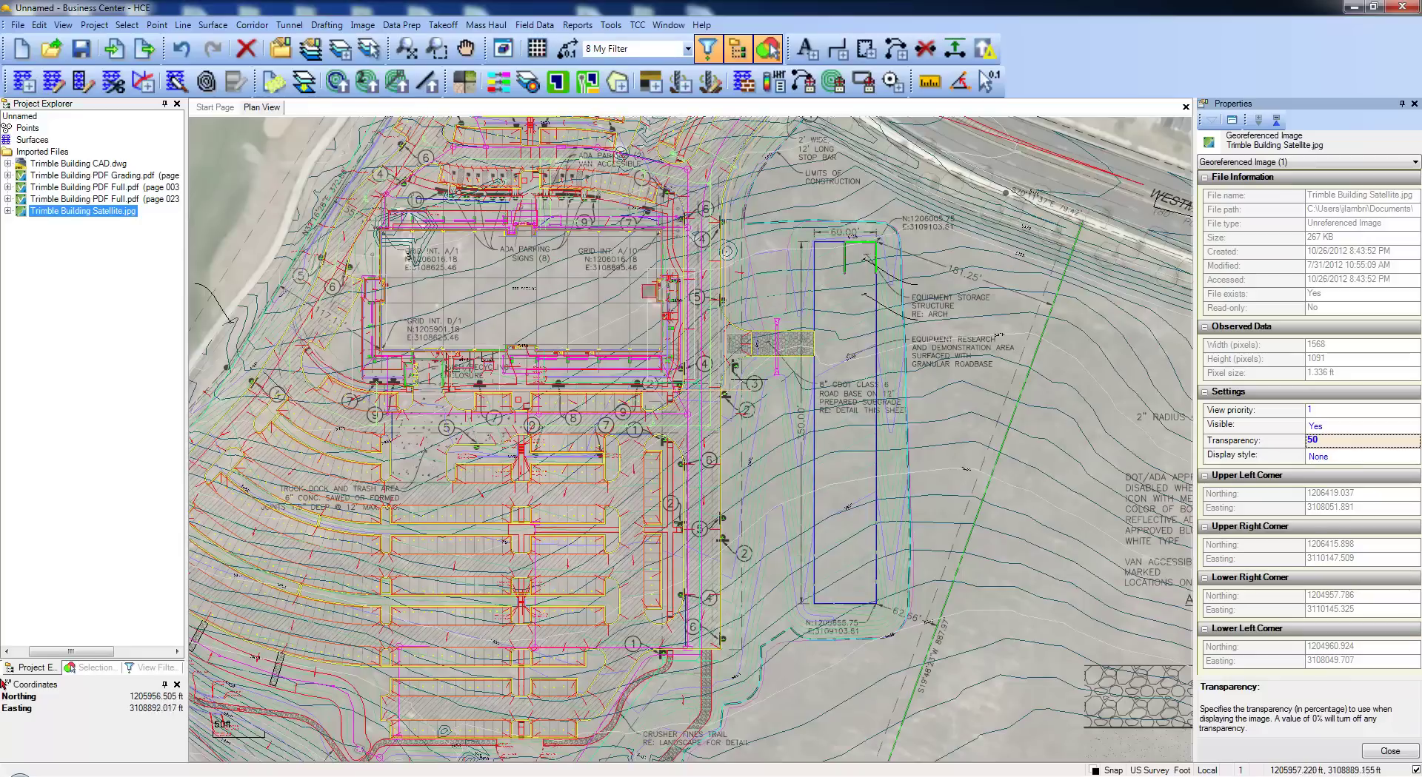
{"action": "middle_click_drag", "start_coordinate": [637, 313], "coordinate": [683, 525]}
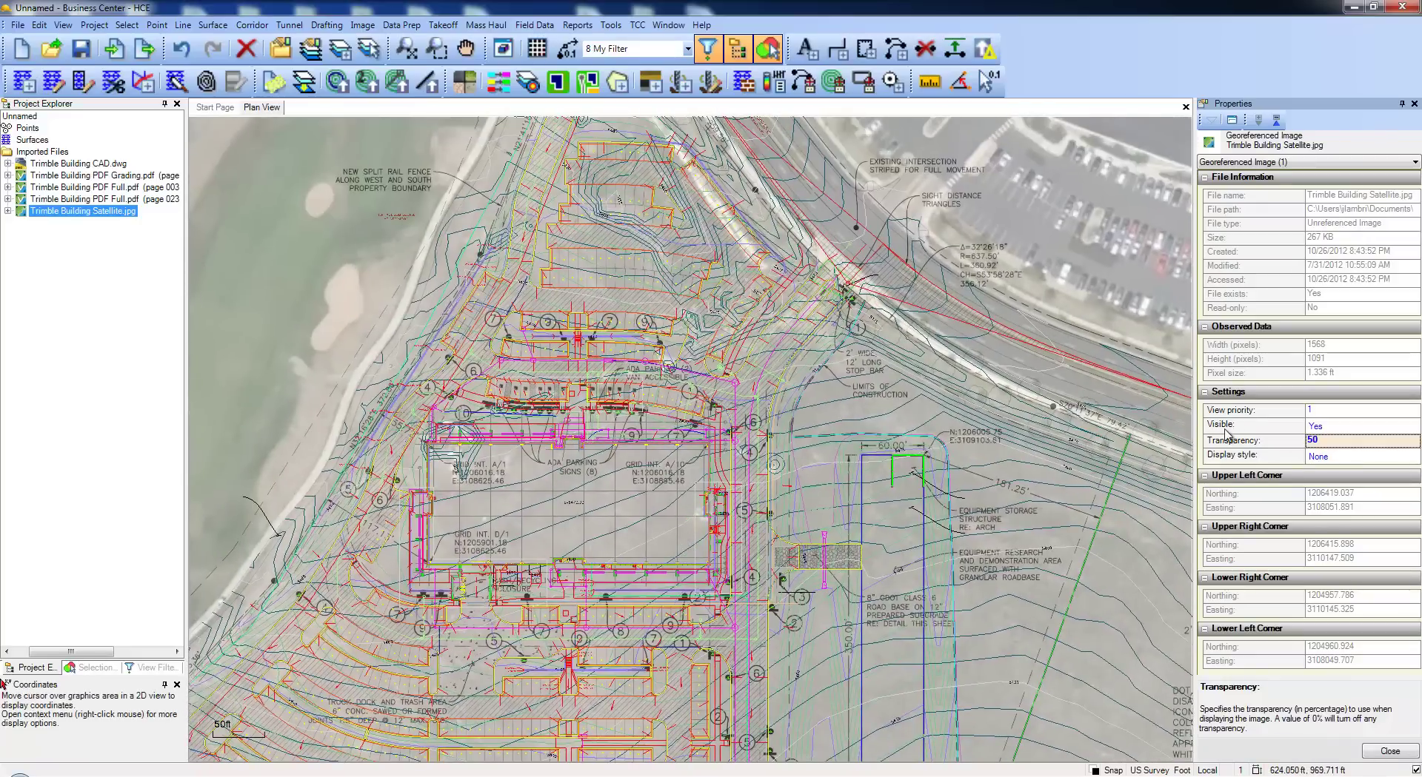
{"action": "left_click", "coordinate": [1333, 432]}
{"action": "left_click", "coordinate": [1336, 454]}
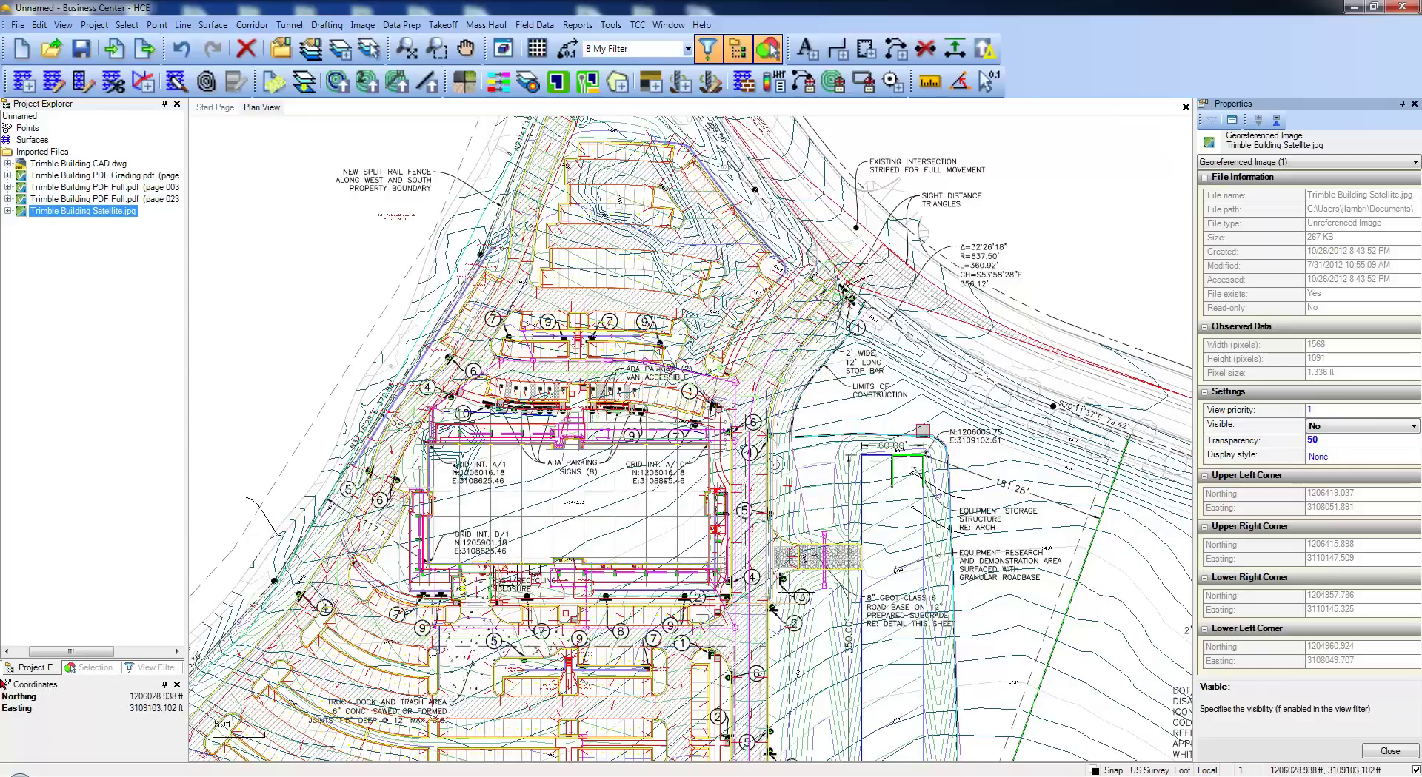
Send page 023 of Trimble Building PDF Full.pdf to the back of the image order.
{"action": "left_click", "coordinate": [130, 205]}
{"action": "right_click", "coordinate": [130, 206]}
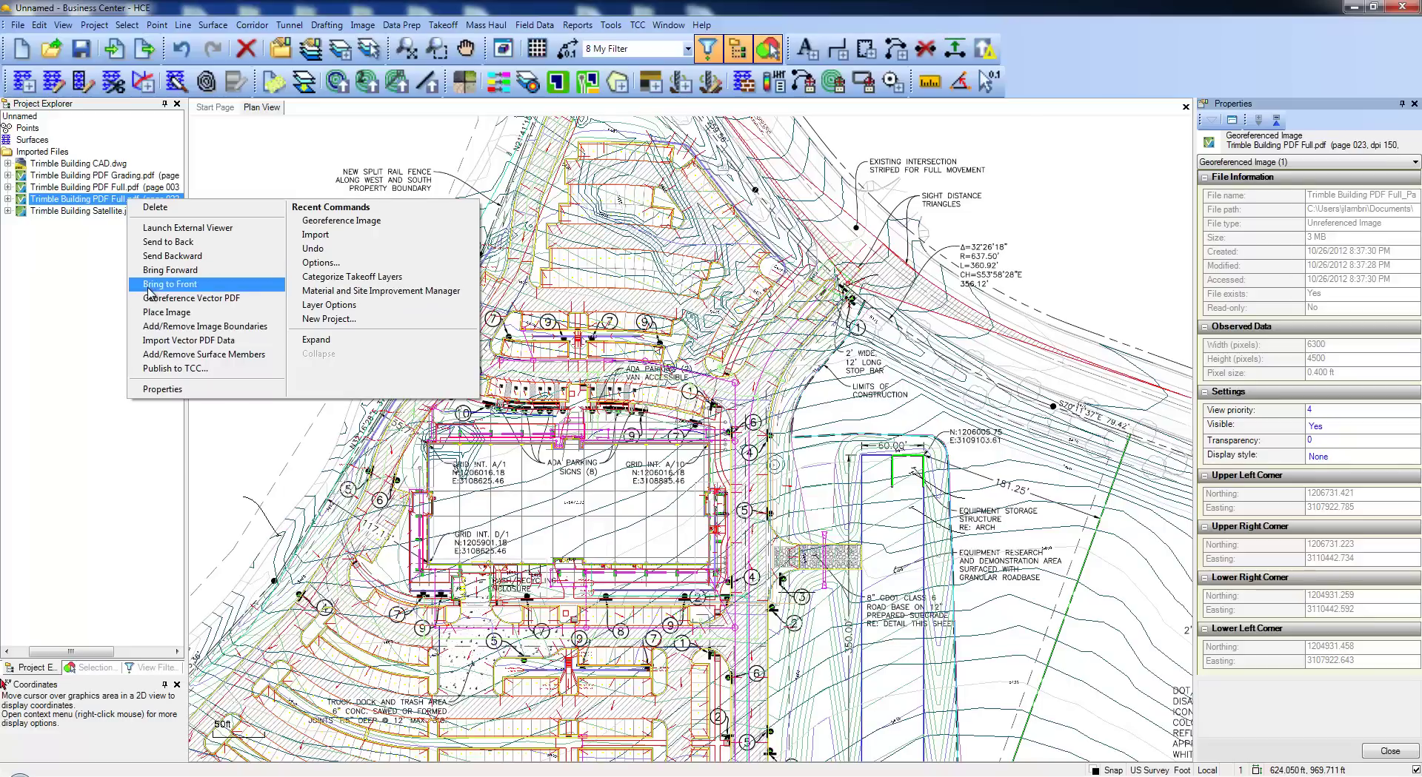
{"action": "left_click", "coordinate": [170, 241]}
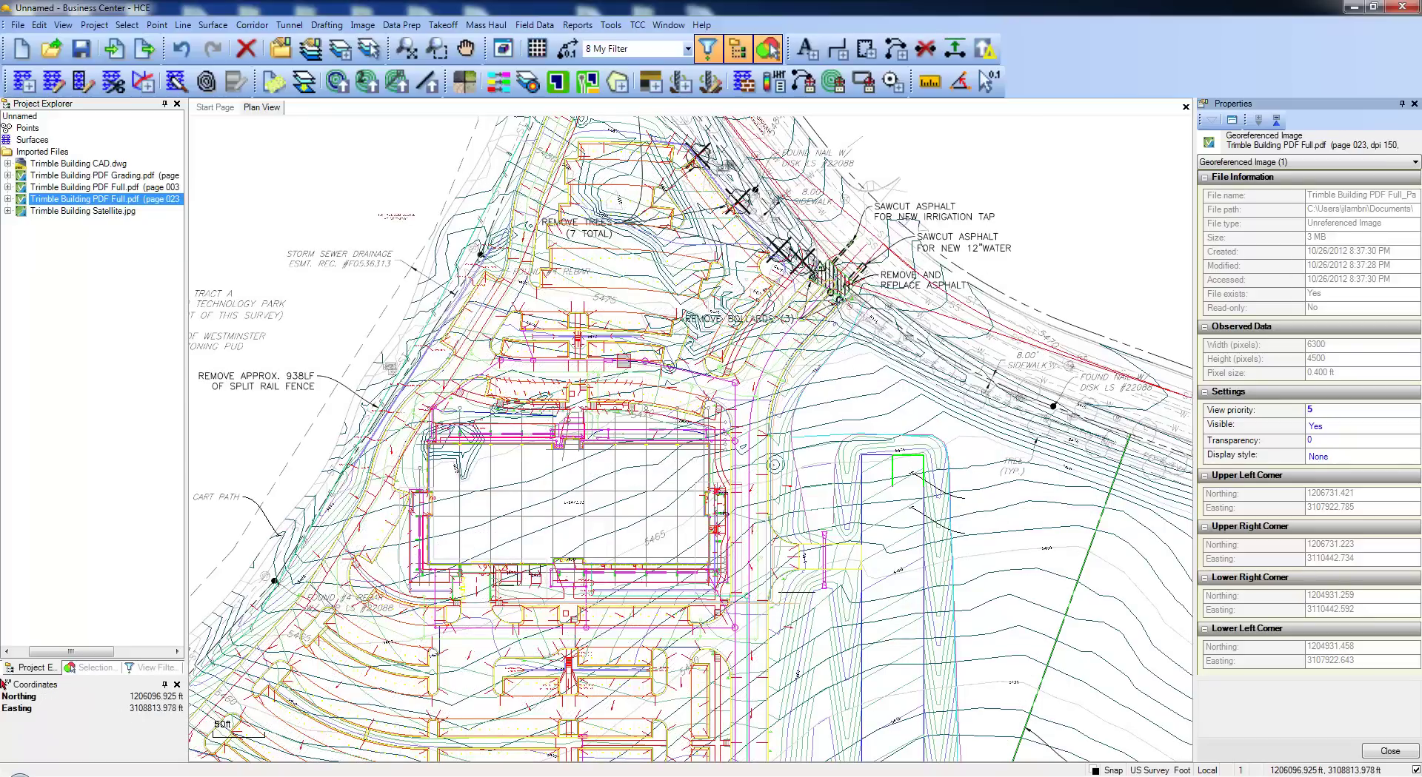
{"action": "scroll", "coordinate": [590, 524], "scroll_direction": "up", "scroll_amount": 1}
{"action": "scroll", "coordinate": [591, 524], "scroll_direction": "up", "scroll_amount": 1}
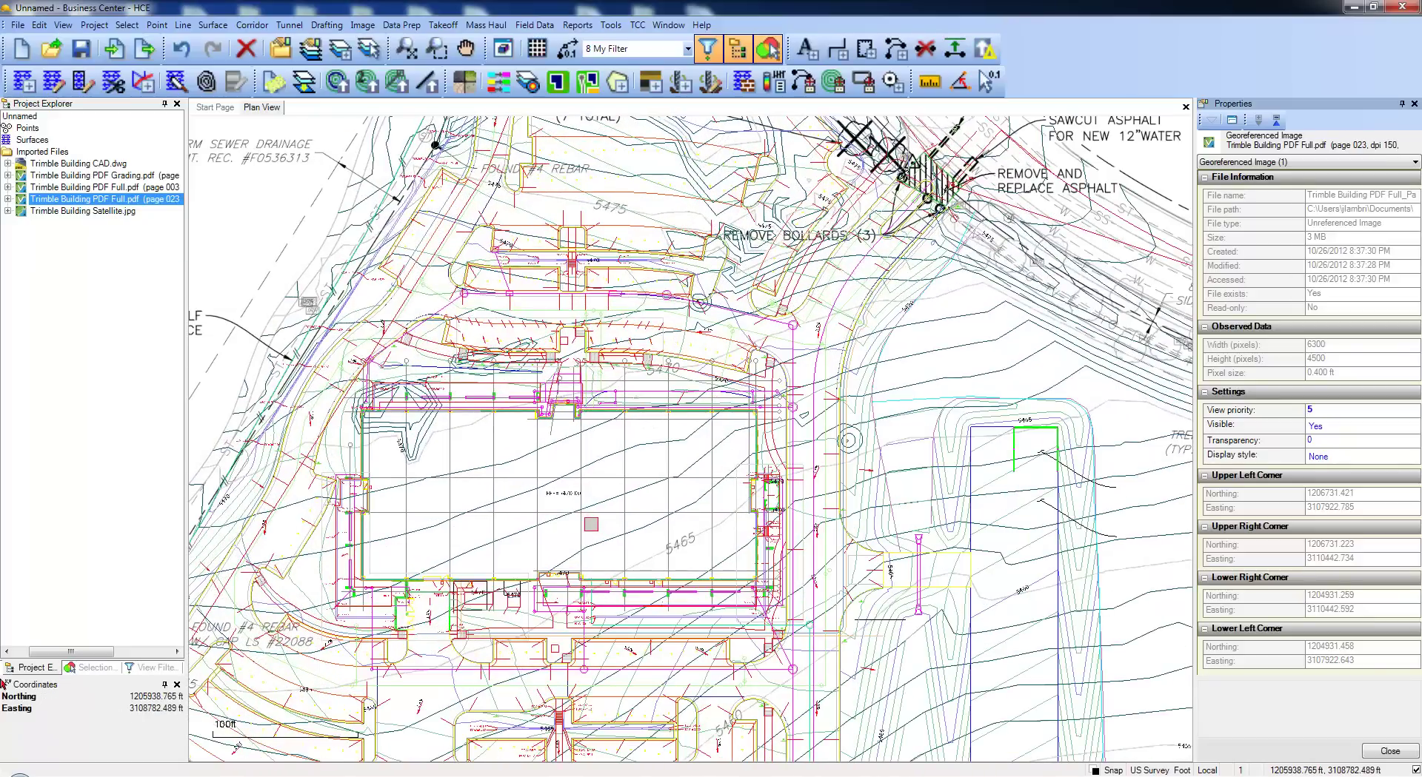
{"action": "middle_click_drag", "start_coordinate": [561, 497], "coordinate": [648, 507]}
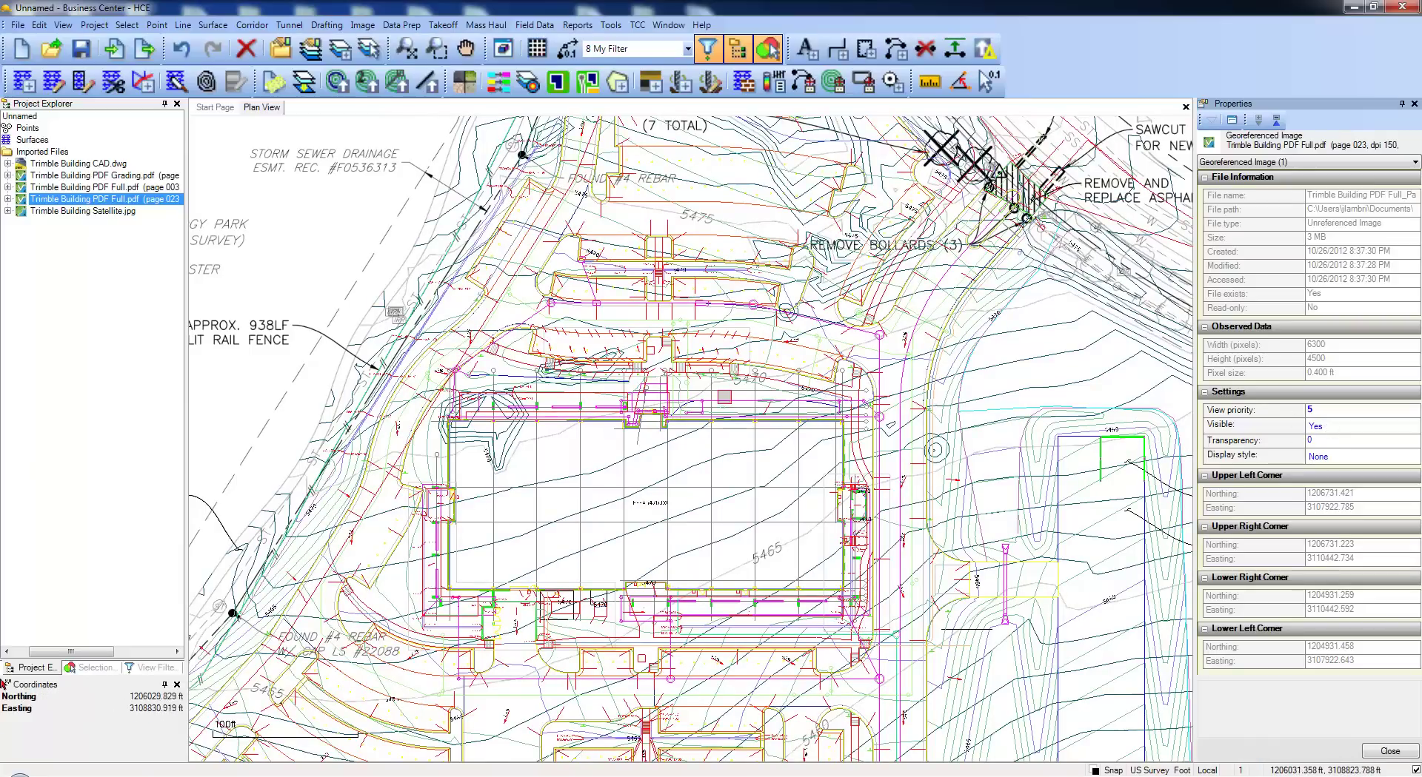
Bring the Trimble Building PDF Grading.pdf page to the front of the image order.
{"action": "left_click", "coordinate": [115, 177]}
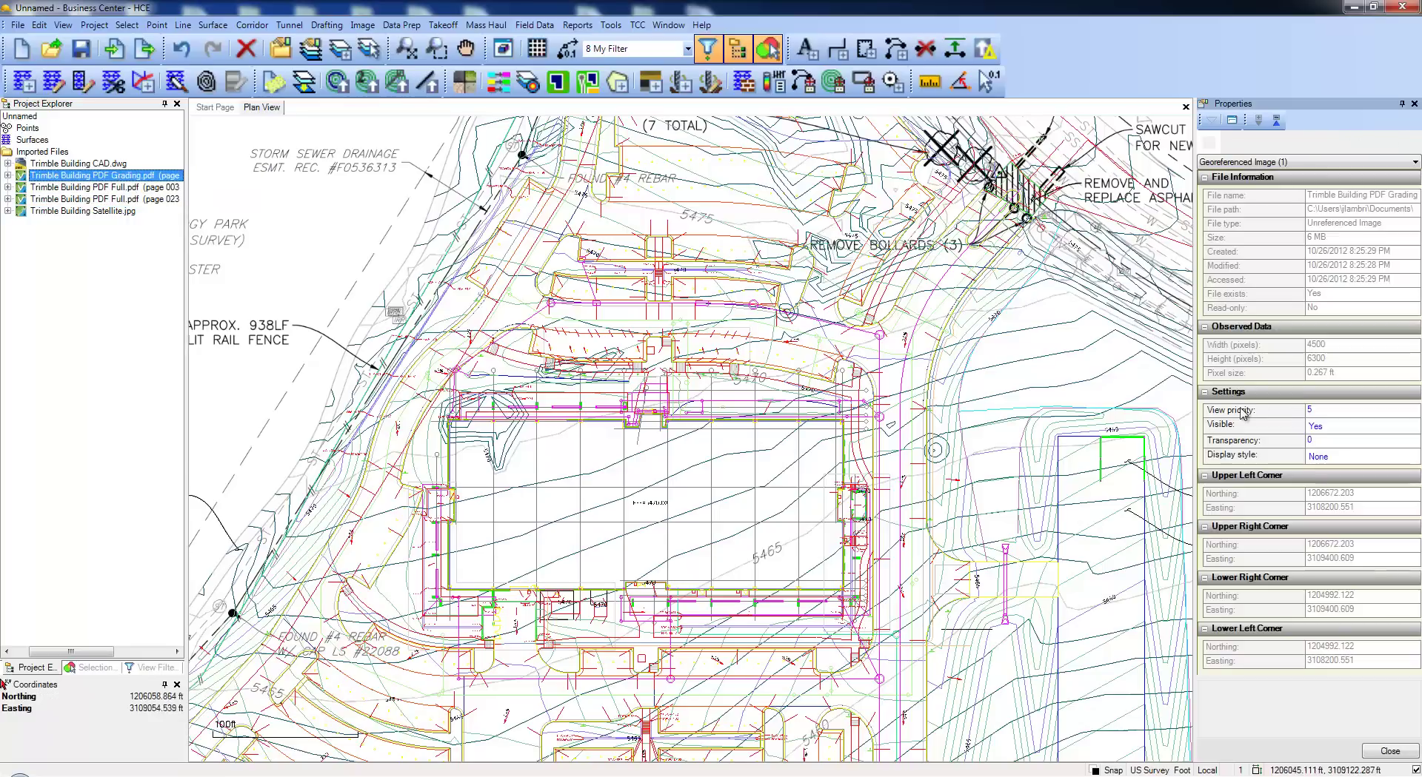
{"action": "key", "text": "Menu"}
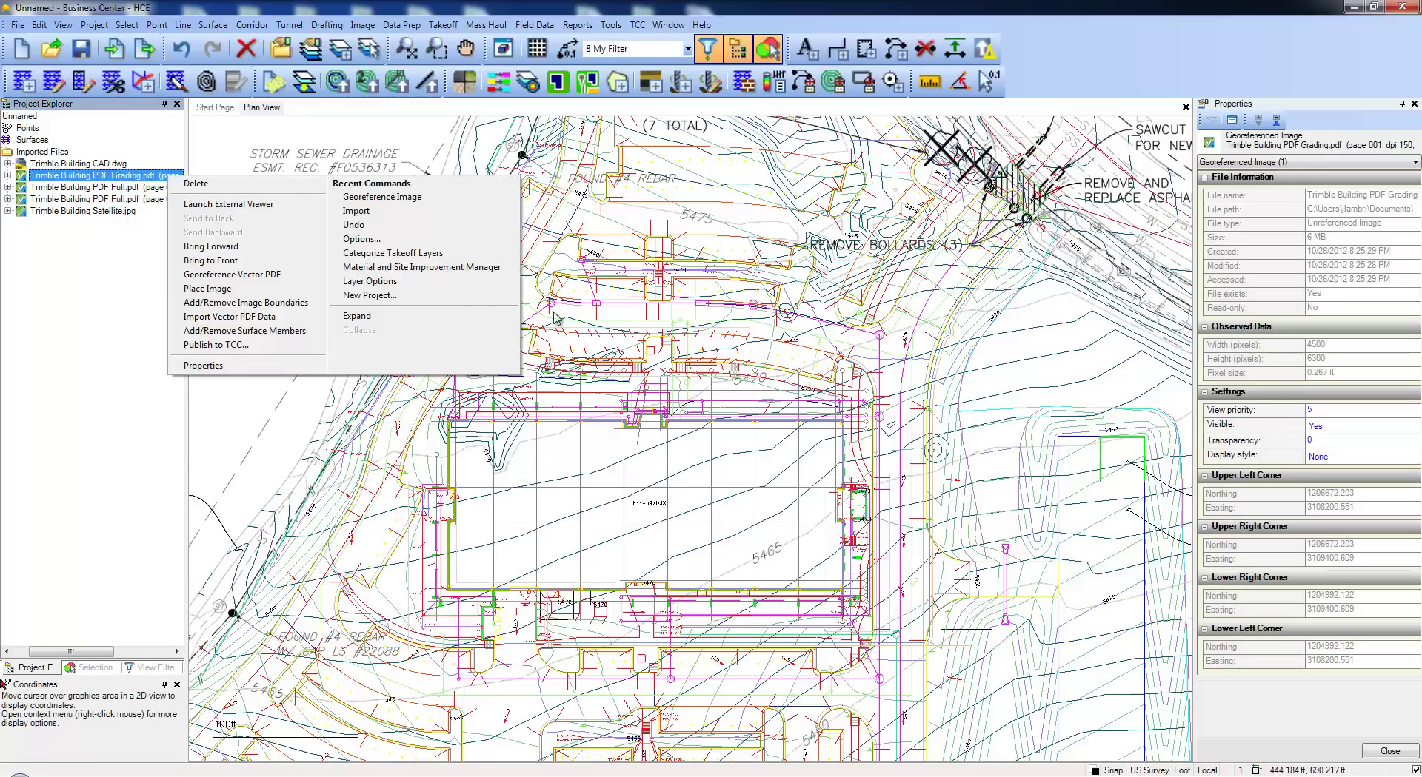
{"action": "left_click", "coordinate": [271, 261]}
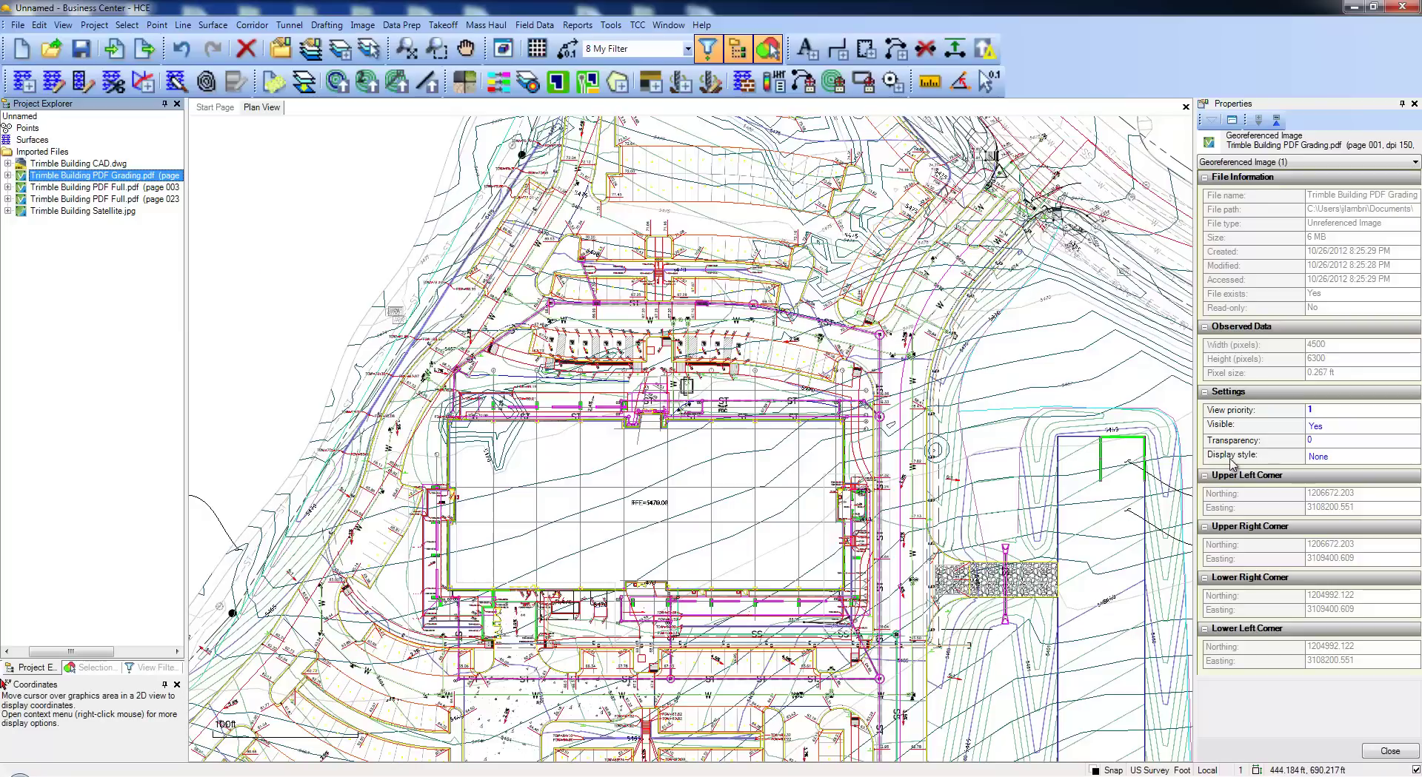
Set the display style of the Trimble Building PDF Grading.pdf page to Dimmed and check the linework over it.
{"action": "left_click", "coordinate": [1320, 459]}
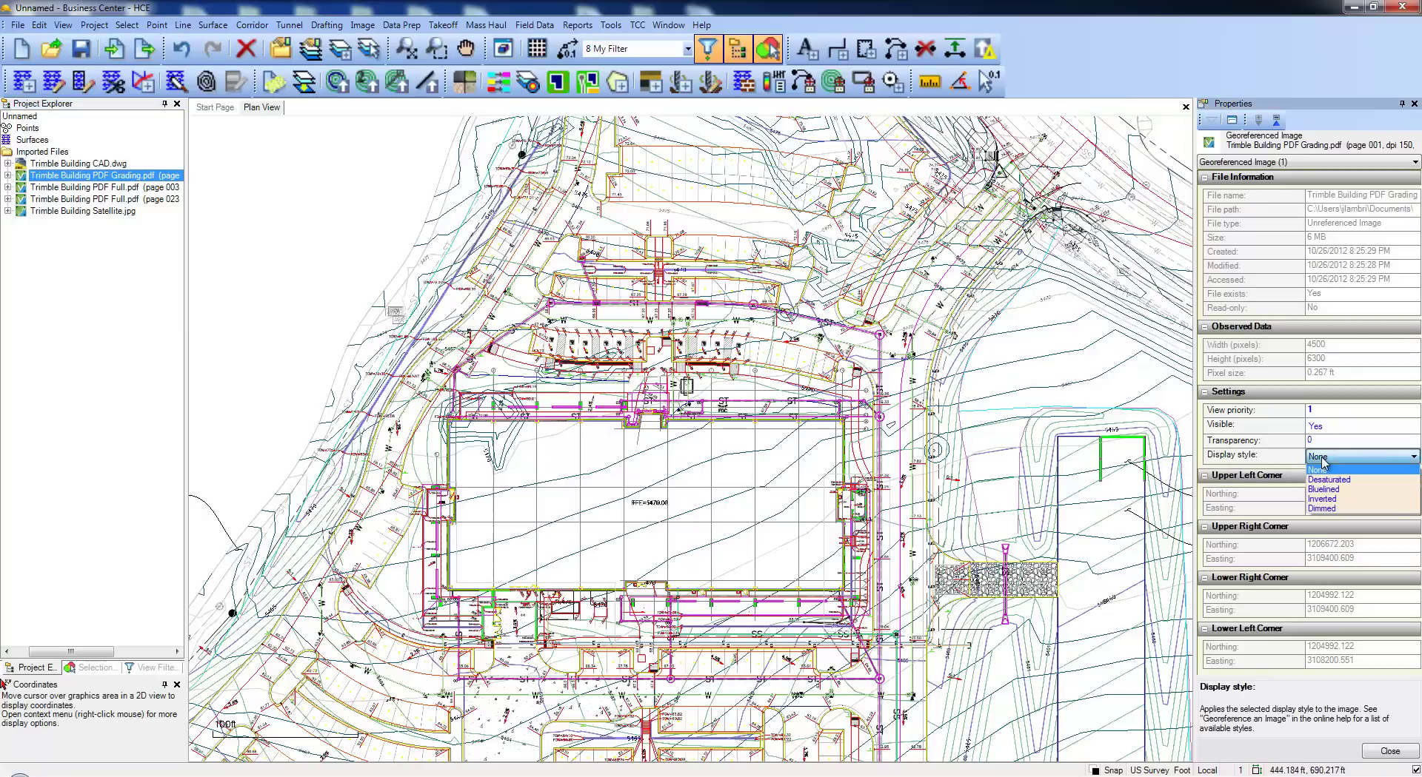
{"action": "left_click", "coordinate": [1343, 509]}
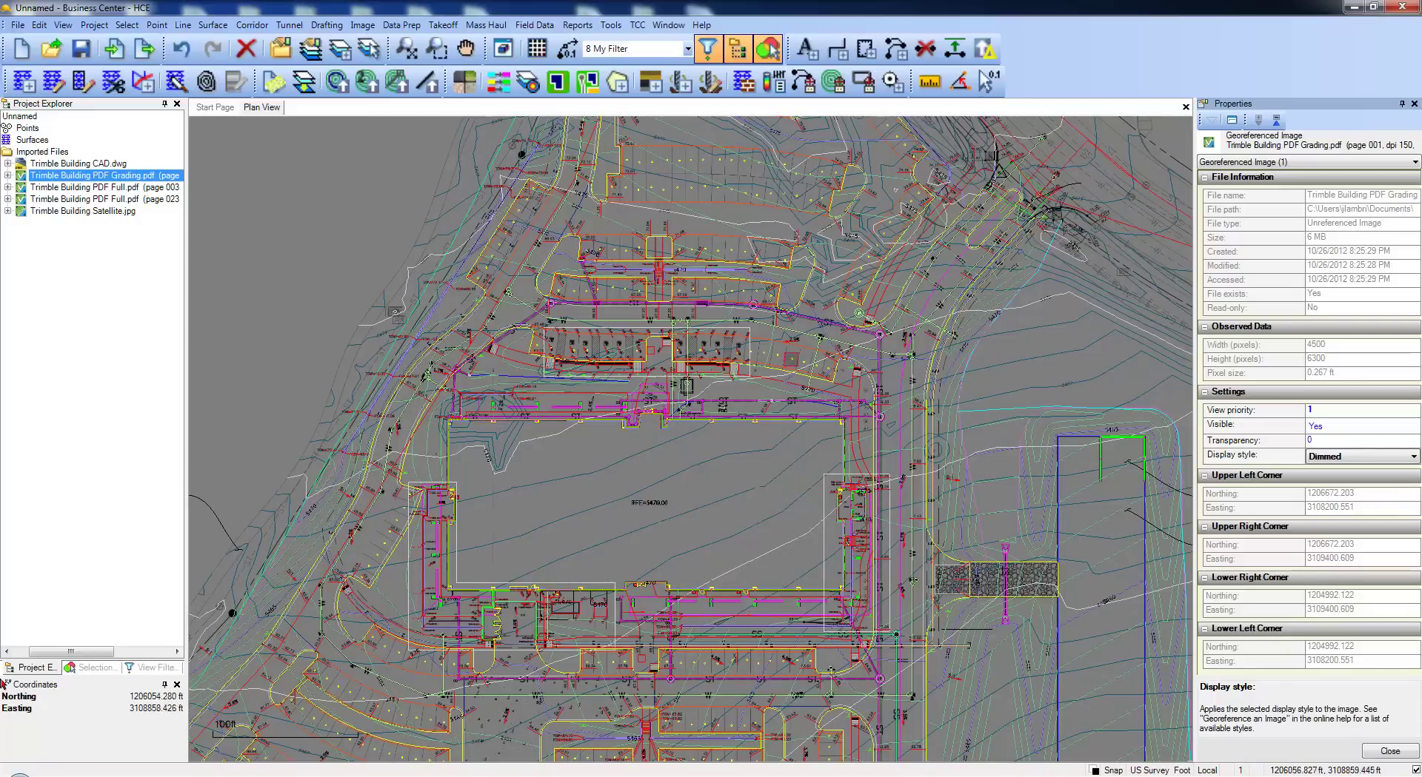
{"action": "middle_click_drag", "start_coordinate": [812, 359], "coordinate": [751, 568]}
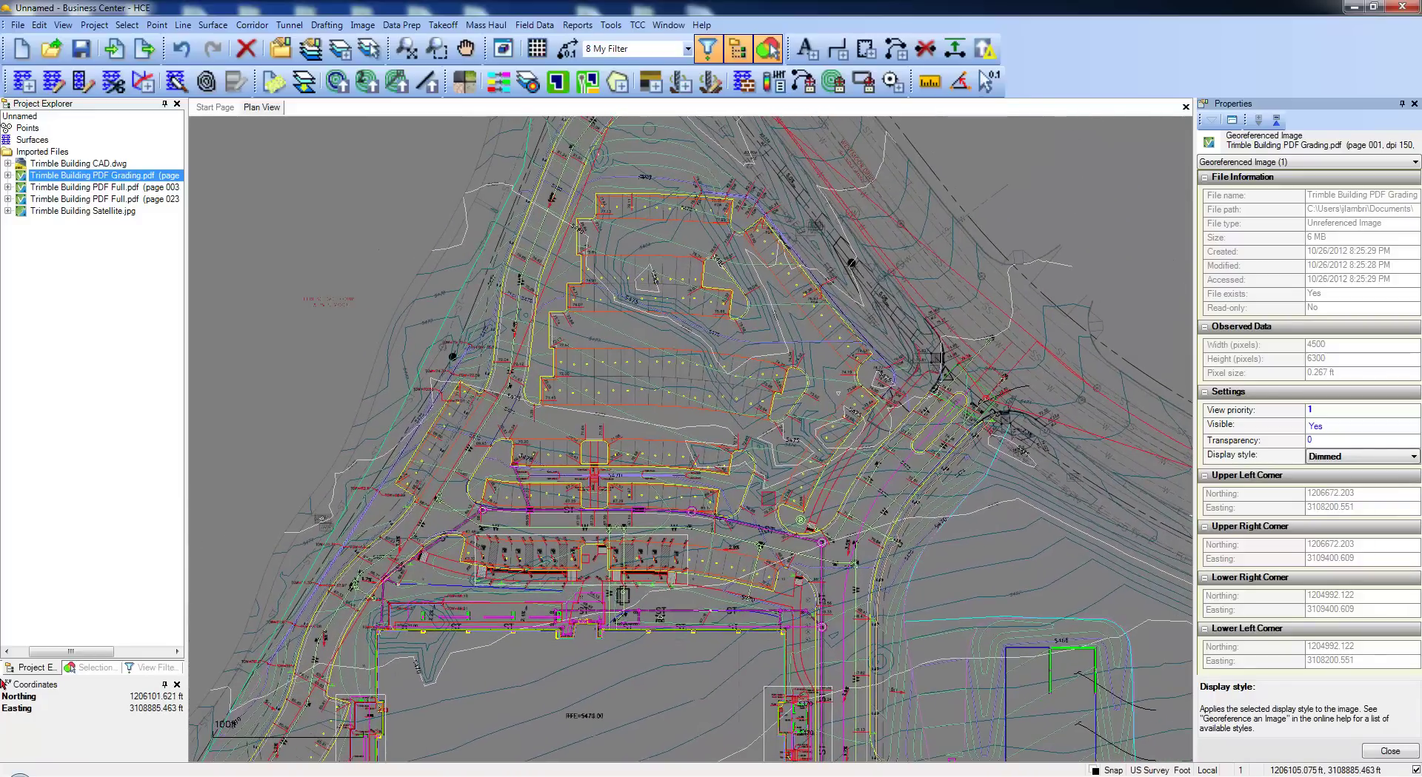
{"action": "scroll", "coordinate": [868, 557], "scroll_direction": "up", "scroll_amount": 5}
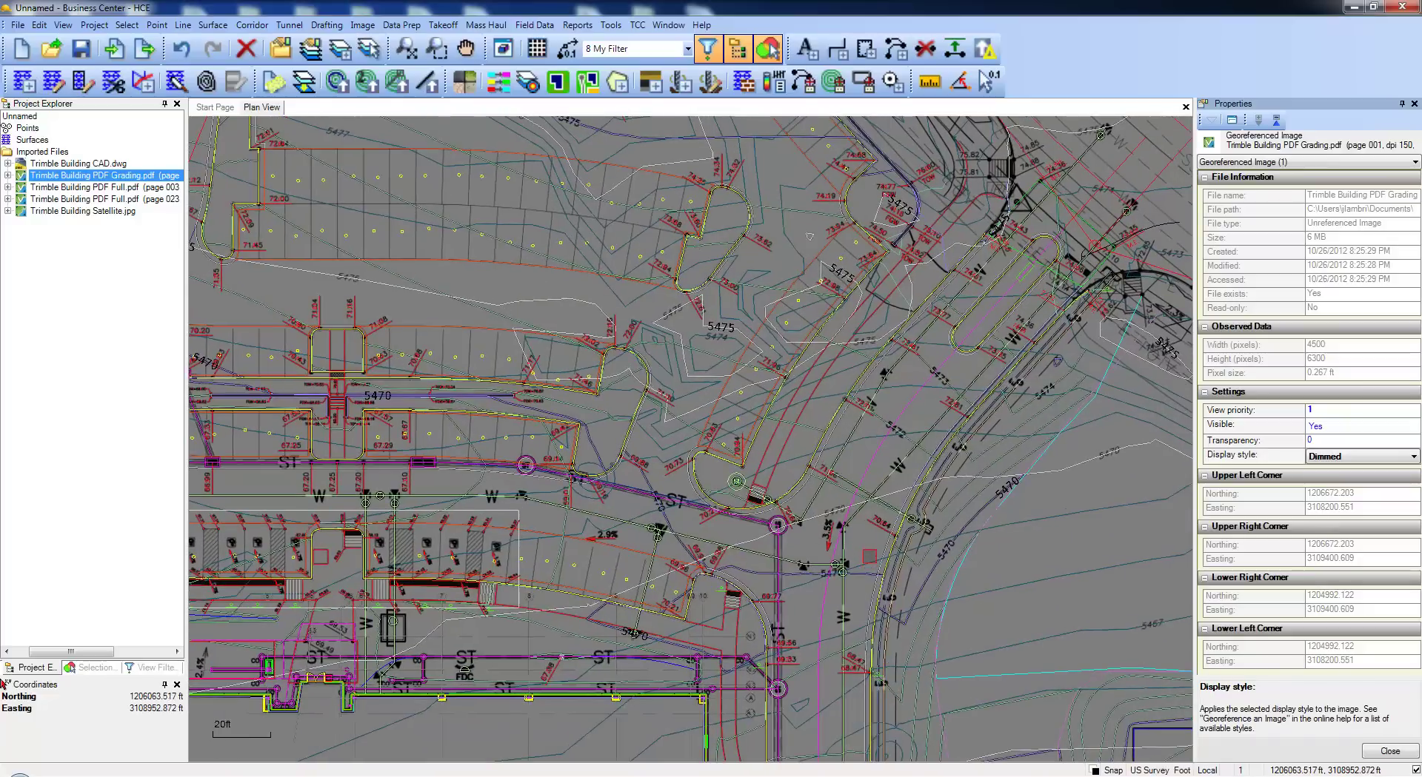
{"action": "scroll", "coordinate": [862, 516], "scroll_direction": "down", "scroll_amount": 2}
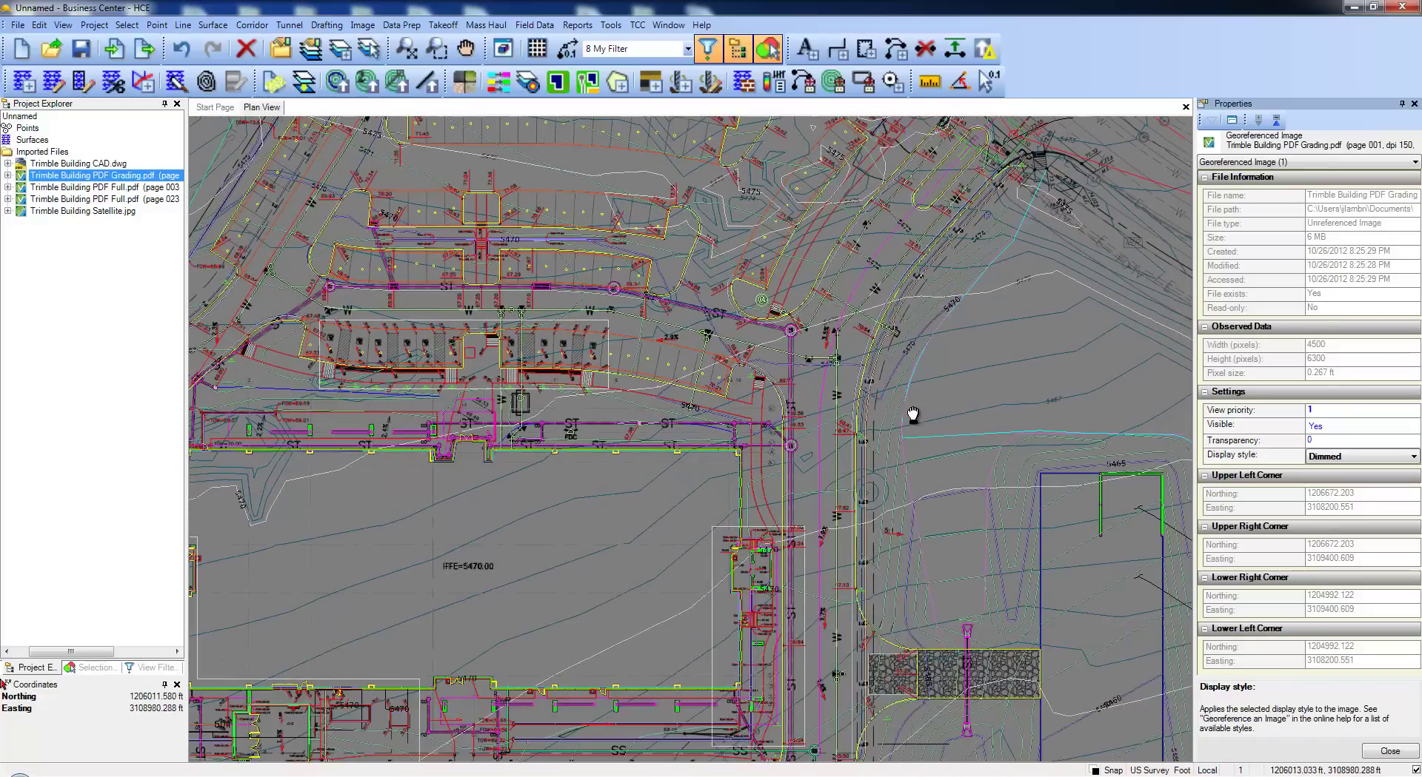